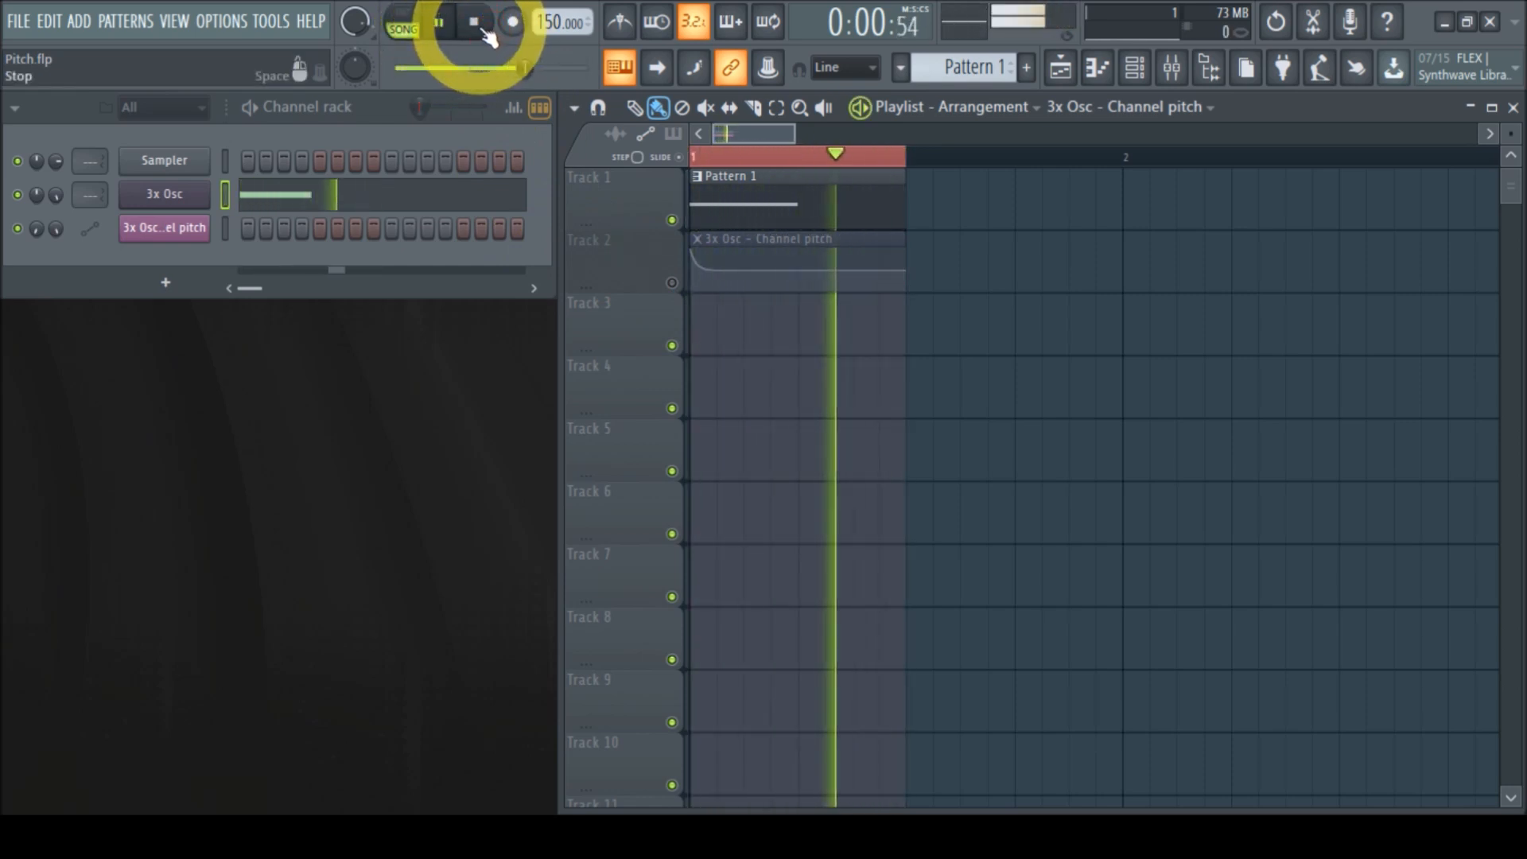
Step: Stop playback and unmute Track 2, which holds the 3x Osc channel pitch automation in the playlist
{"action": "left_click", "coordinate": [476, 24]}
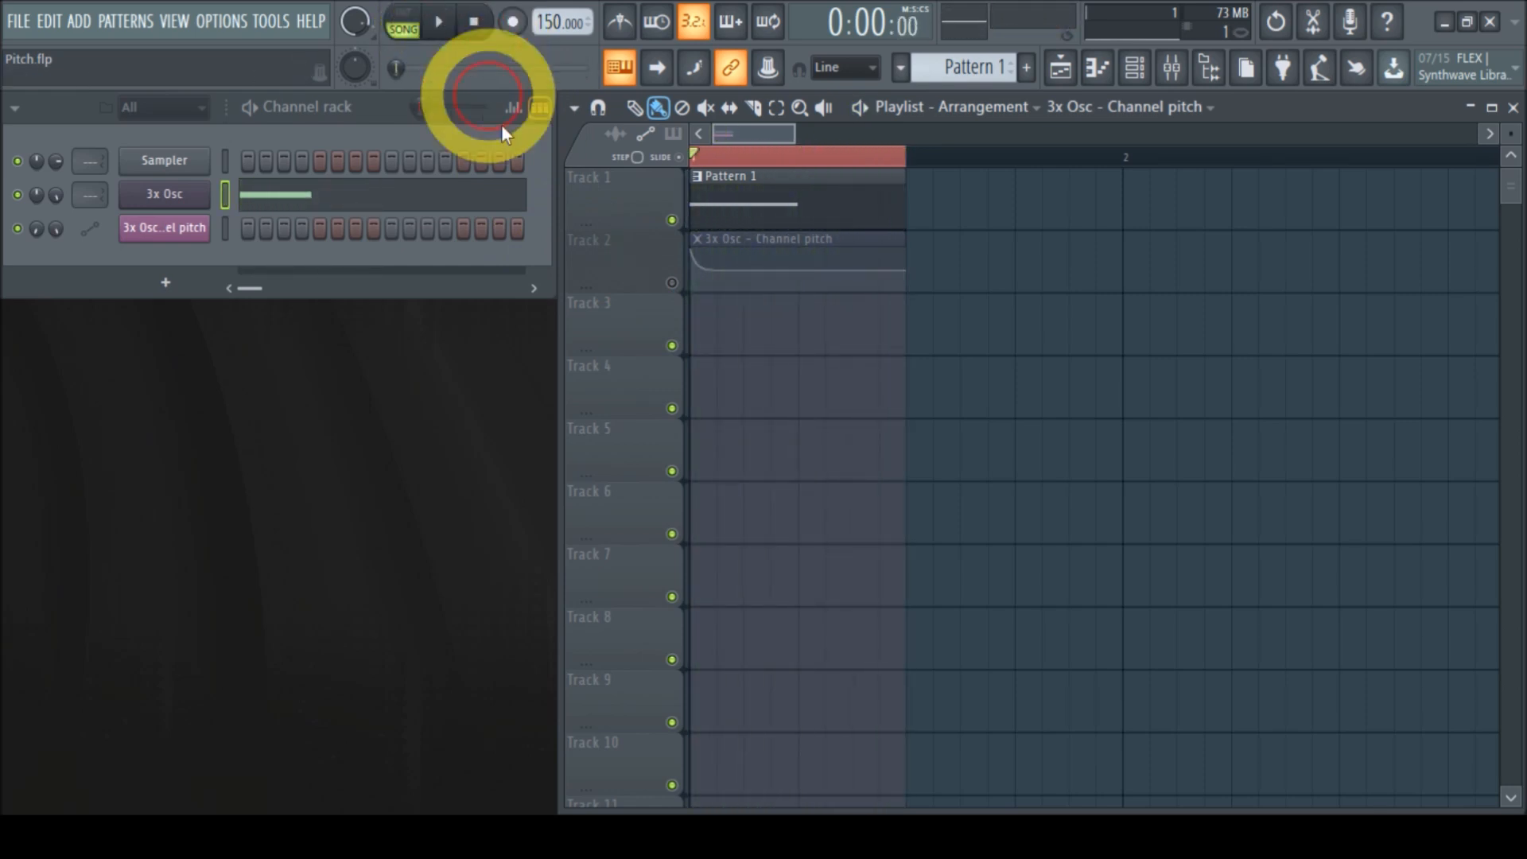
{"action": "left_click", "coordinate": [672, 283]}
{"action": "left_click_drag", "start_coordinate": [1510, 135], "coordinate": [1510, 88]}
{"action": "left_click_drag", "start_coordinate": [802, 137], "coordinate": [765, 137]}
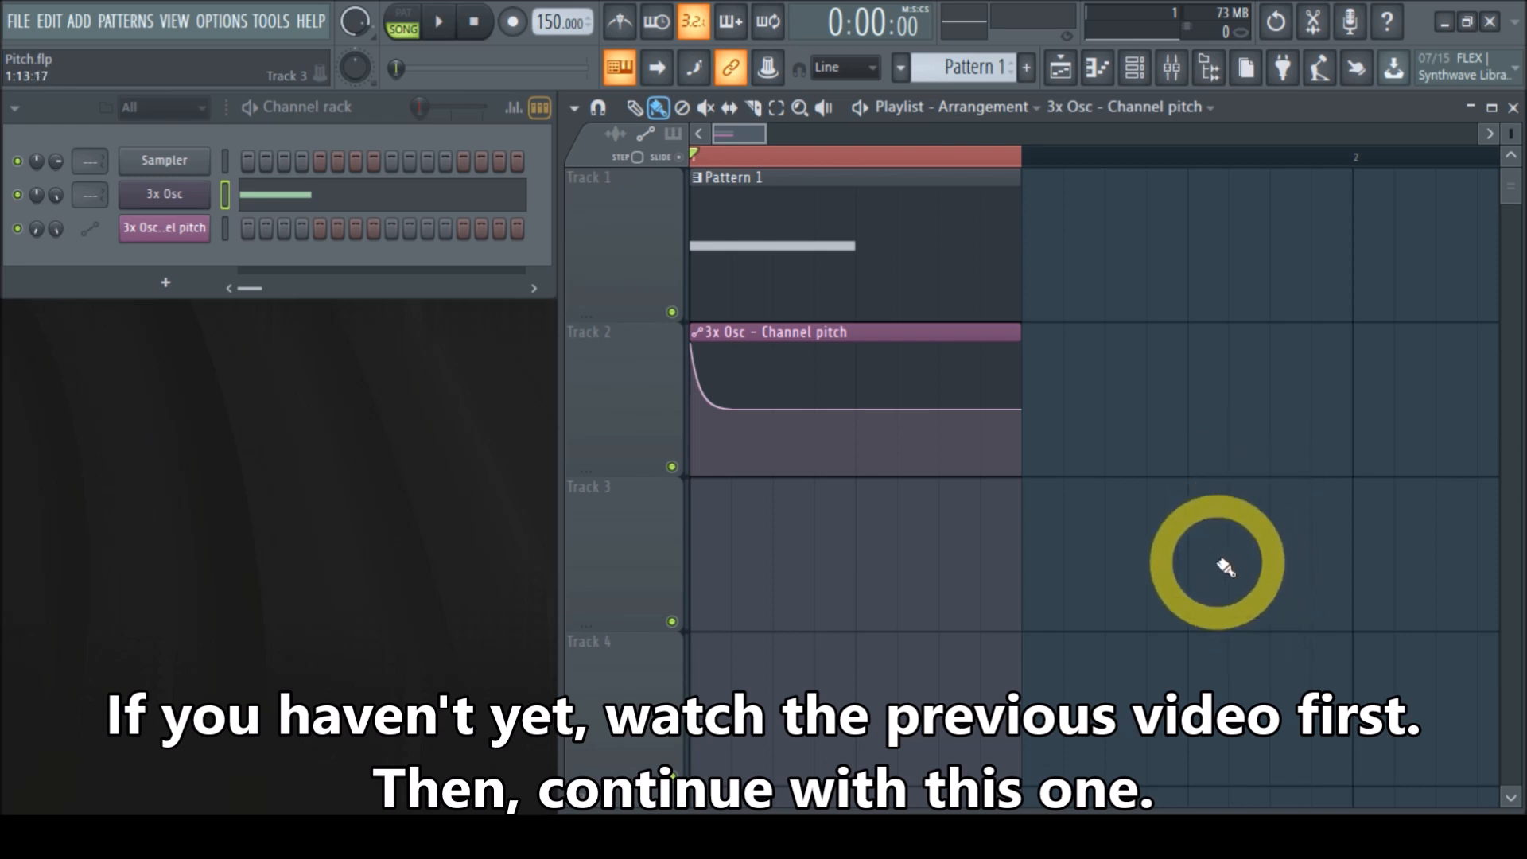
{"action": "left_click_drag", "start_coordinate": [765, 137], "coordinate": [768, 137]}
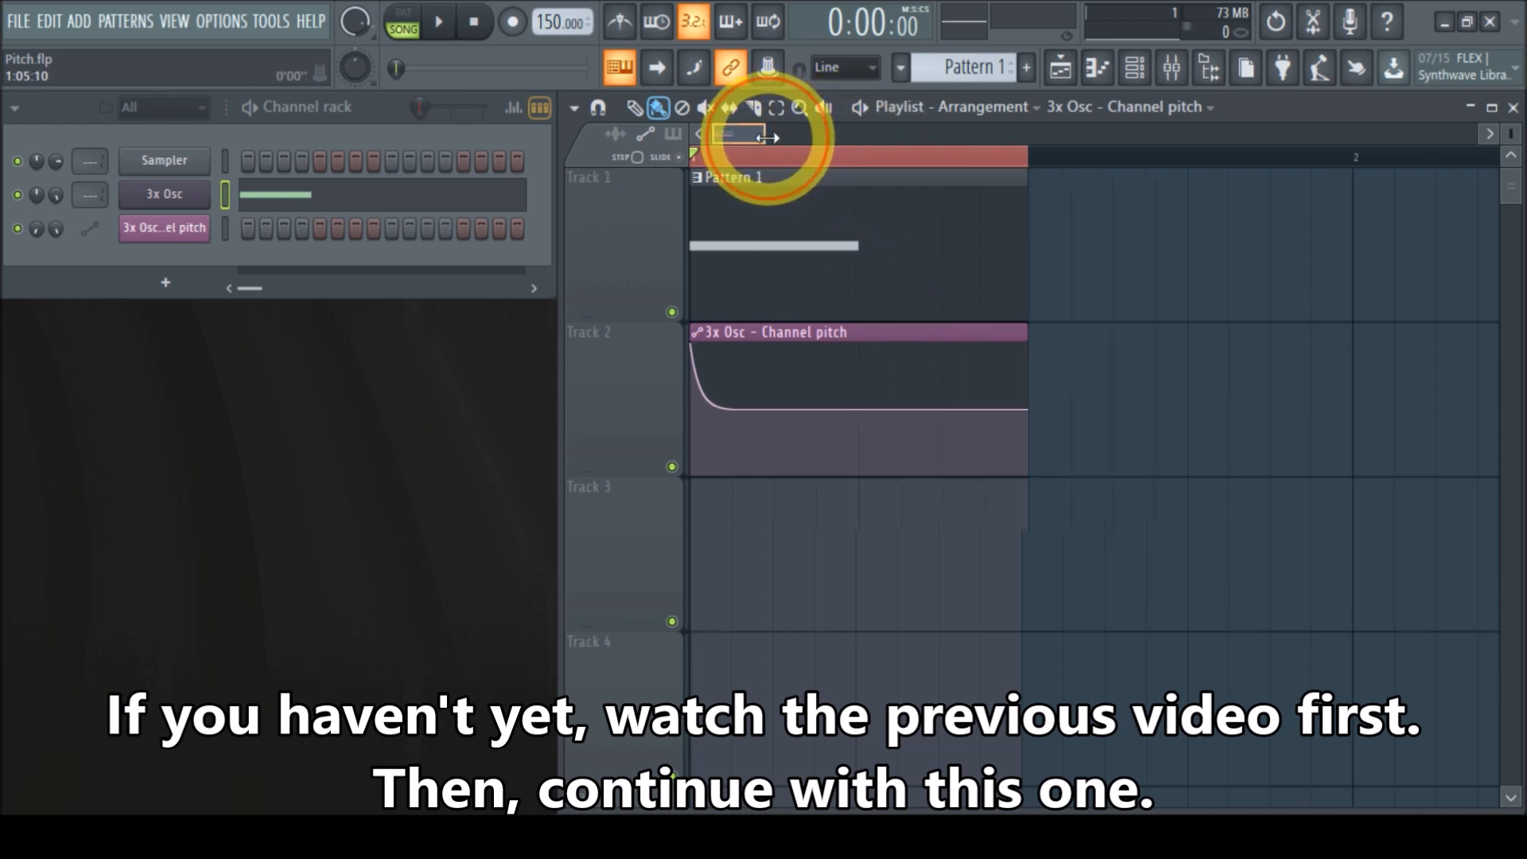
Step: Close the playlist and open the Pitch envelope settings of the 3x Osc channel
{"action": "left_click", "coordinate": [1513, 107]}
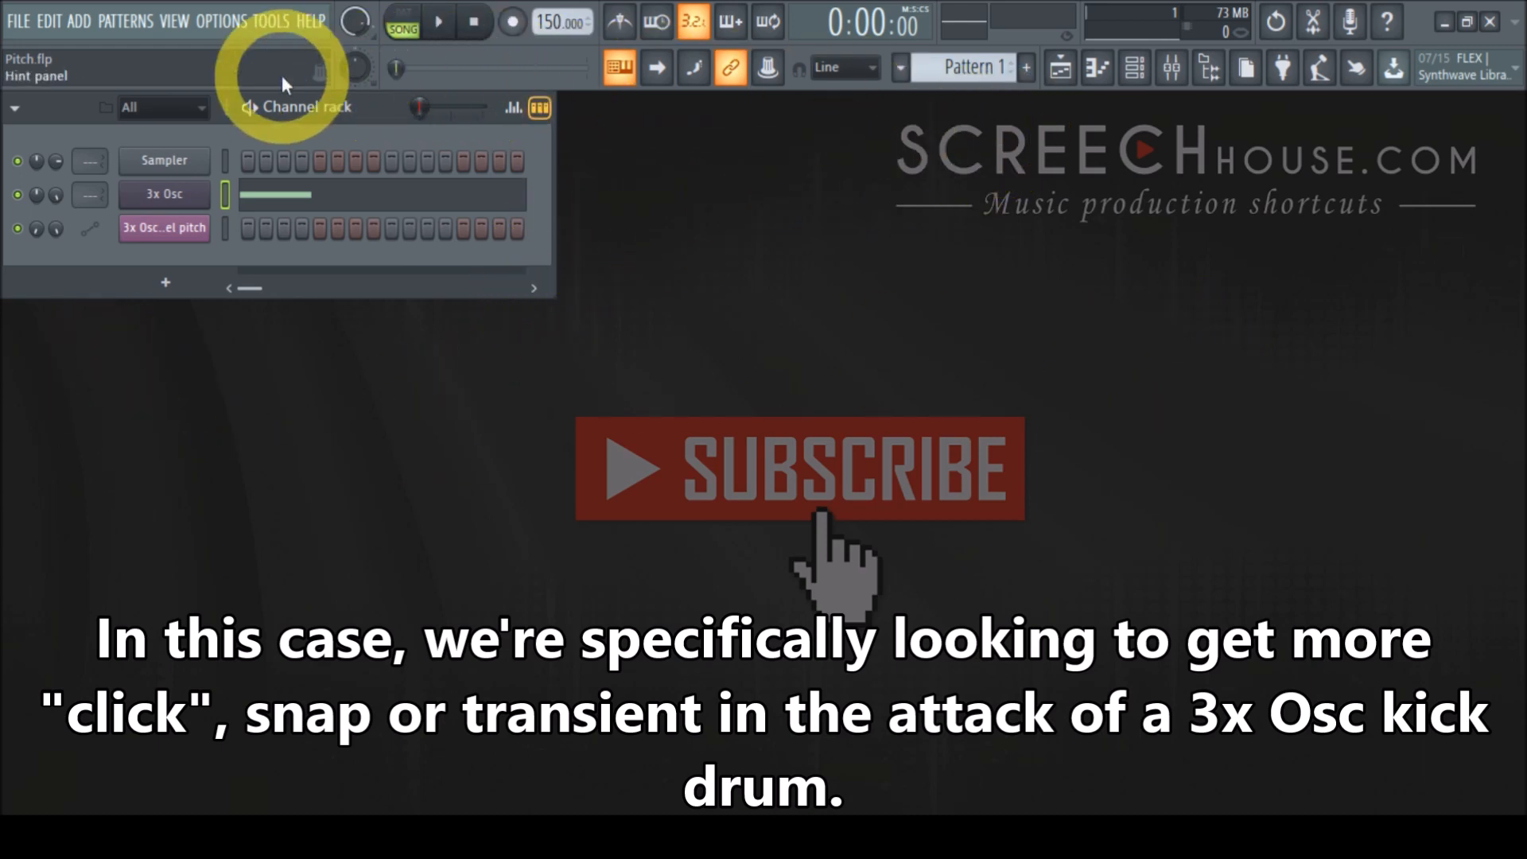
{"action": "left_click", "coordinate": [158, 200]}
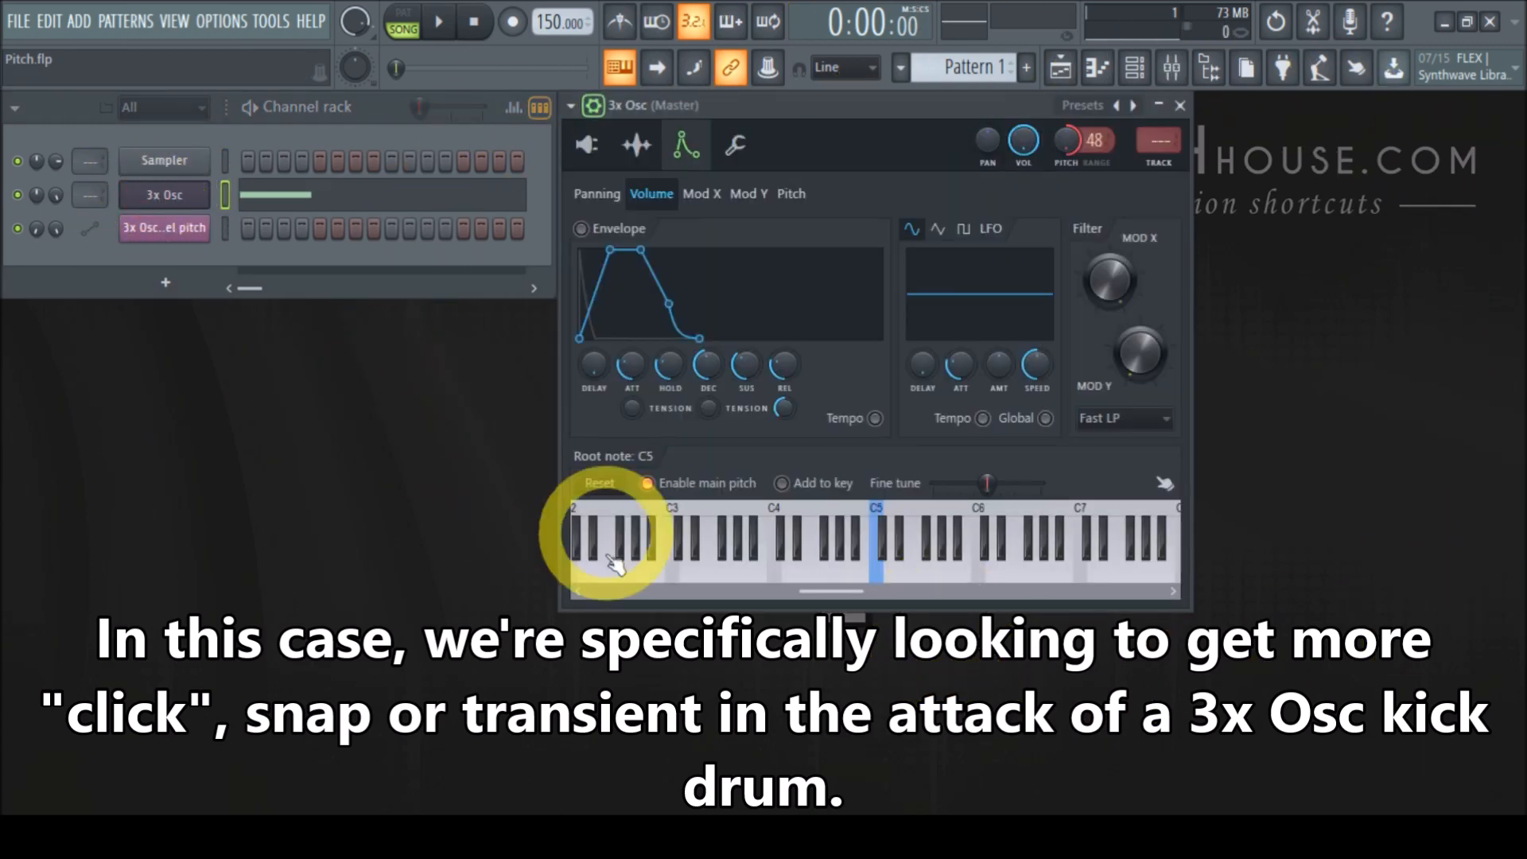
{"action": "left_click", "coordinate": [792, 193]}
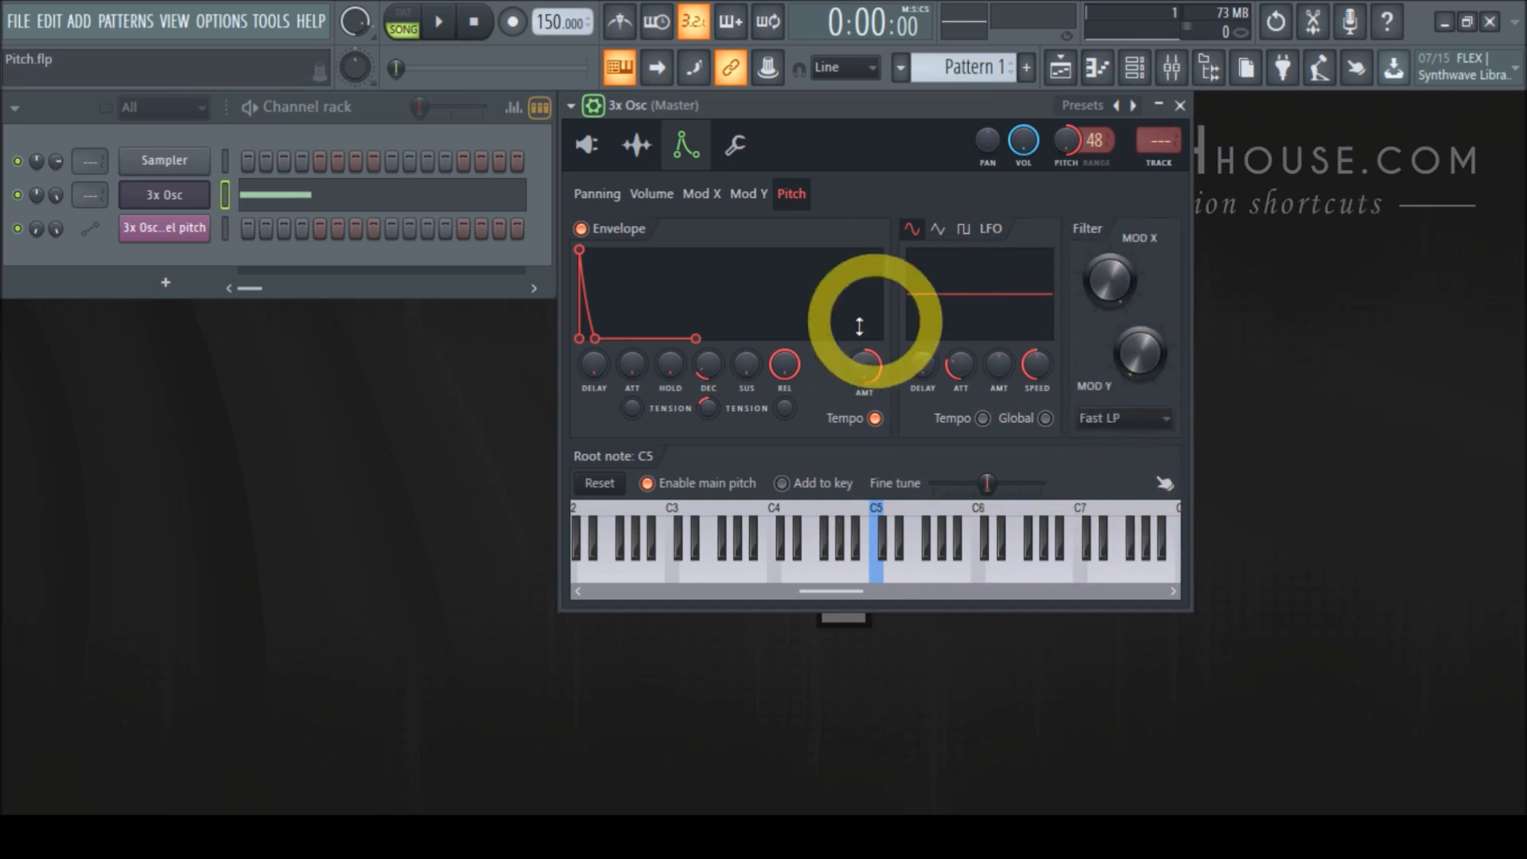
Step: Play the song and try different filter bandwidth (Mod Y) and filter frequency (Mod X) amounts with the Fast LP filter
{"action": "left_click", "coordinate": [438, 22]}
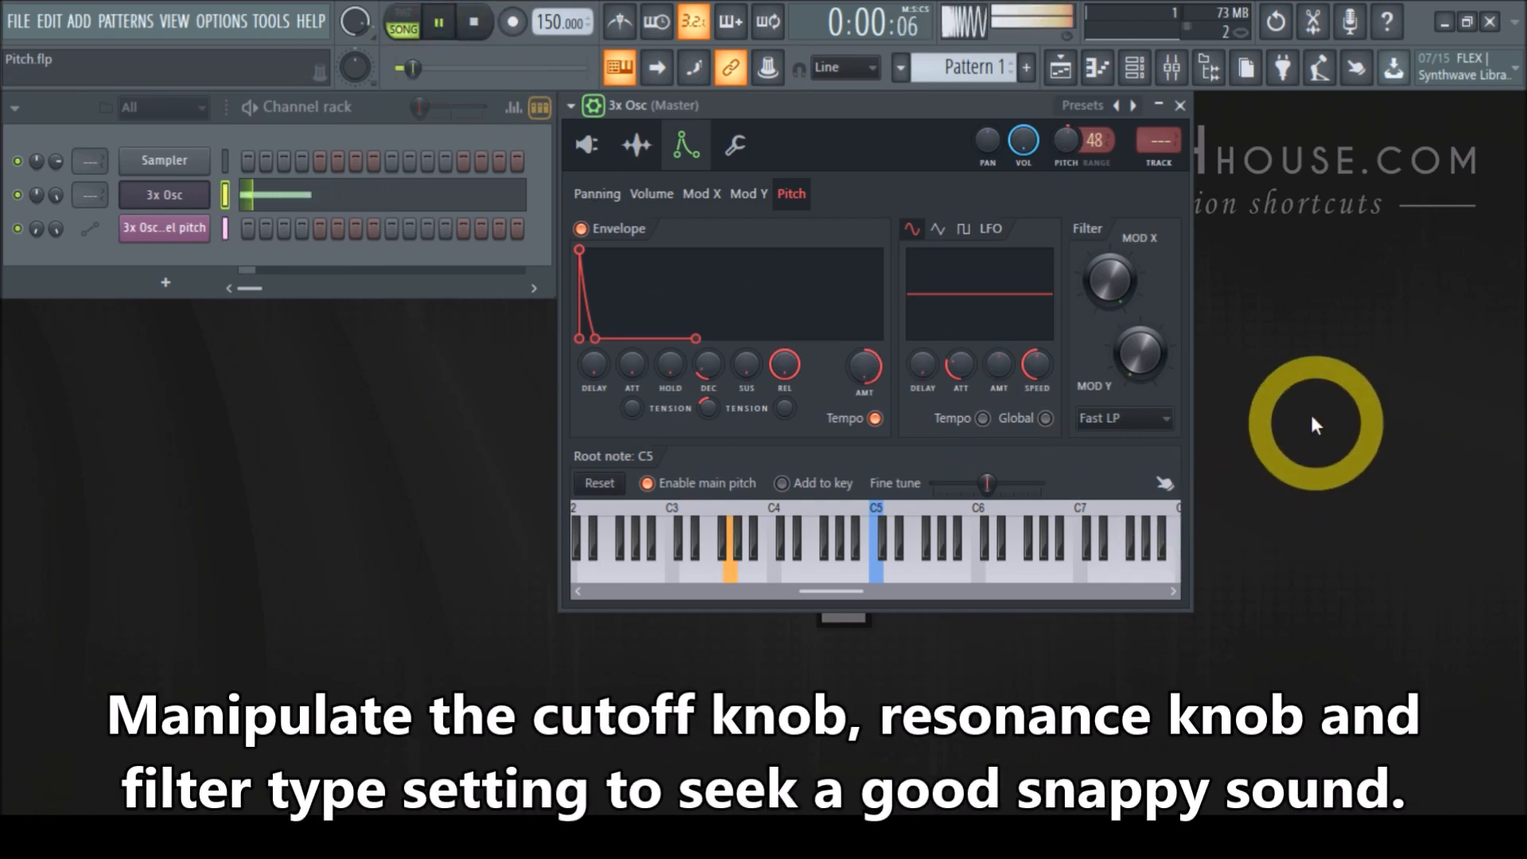
{"action": "left_click_drag", "start_coordinate": [1148, 369], "coordinate": [1077, 784]}
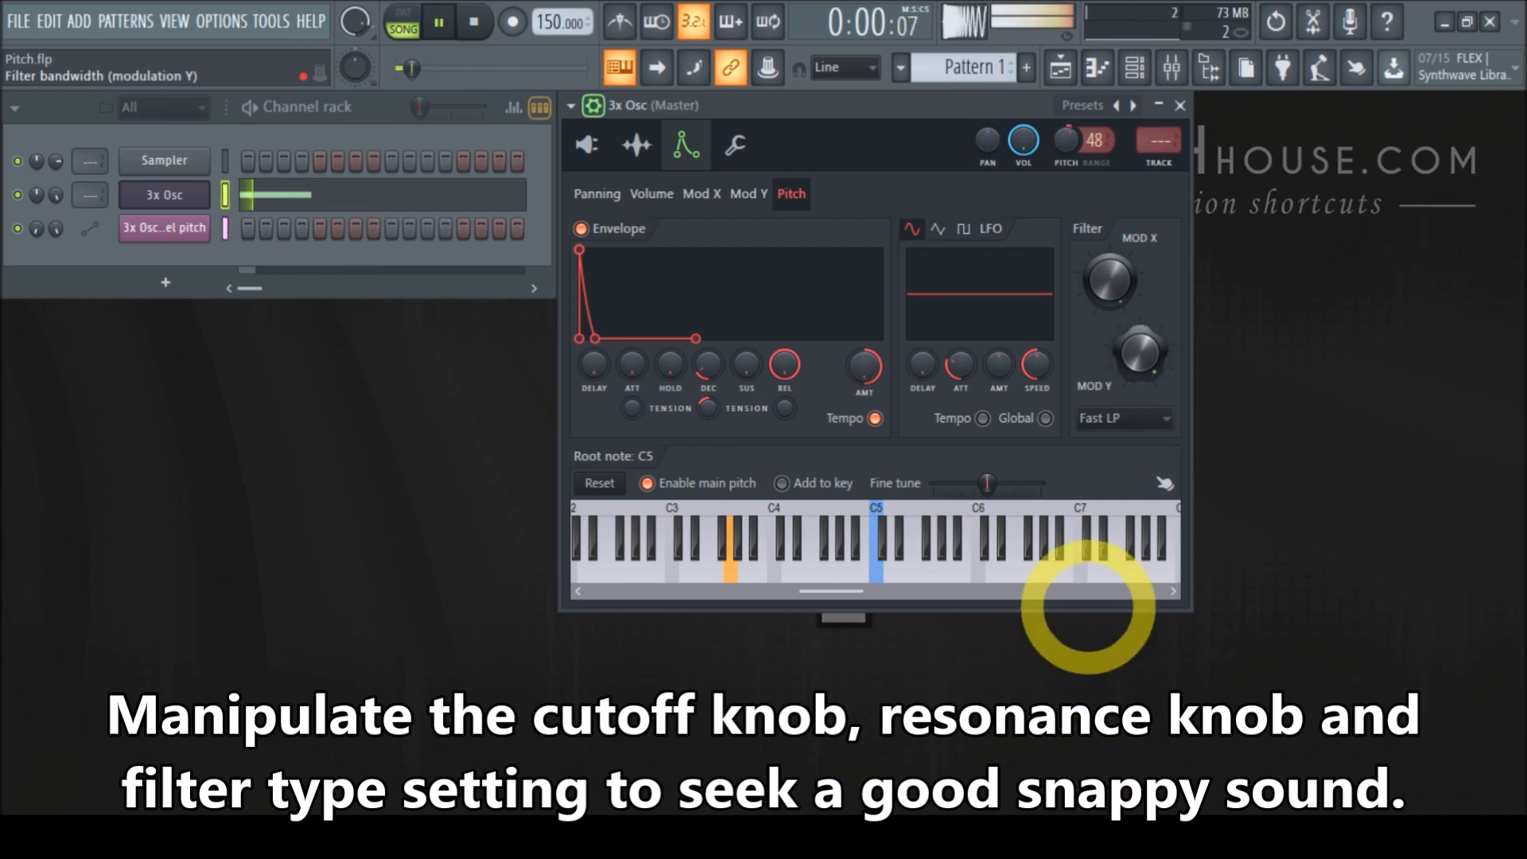
{"action": "left_click_drag", "start_coordinate": [1112, 296], "coordinate": [1114, 390]}
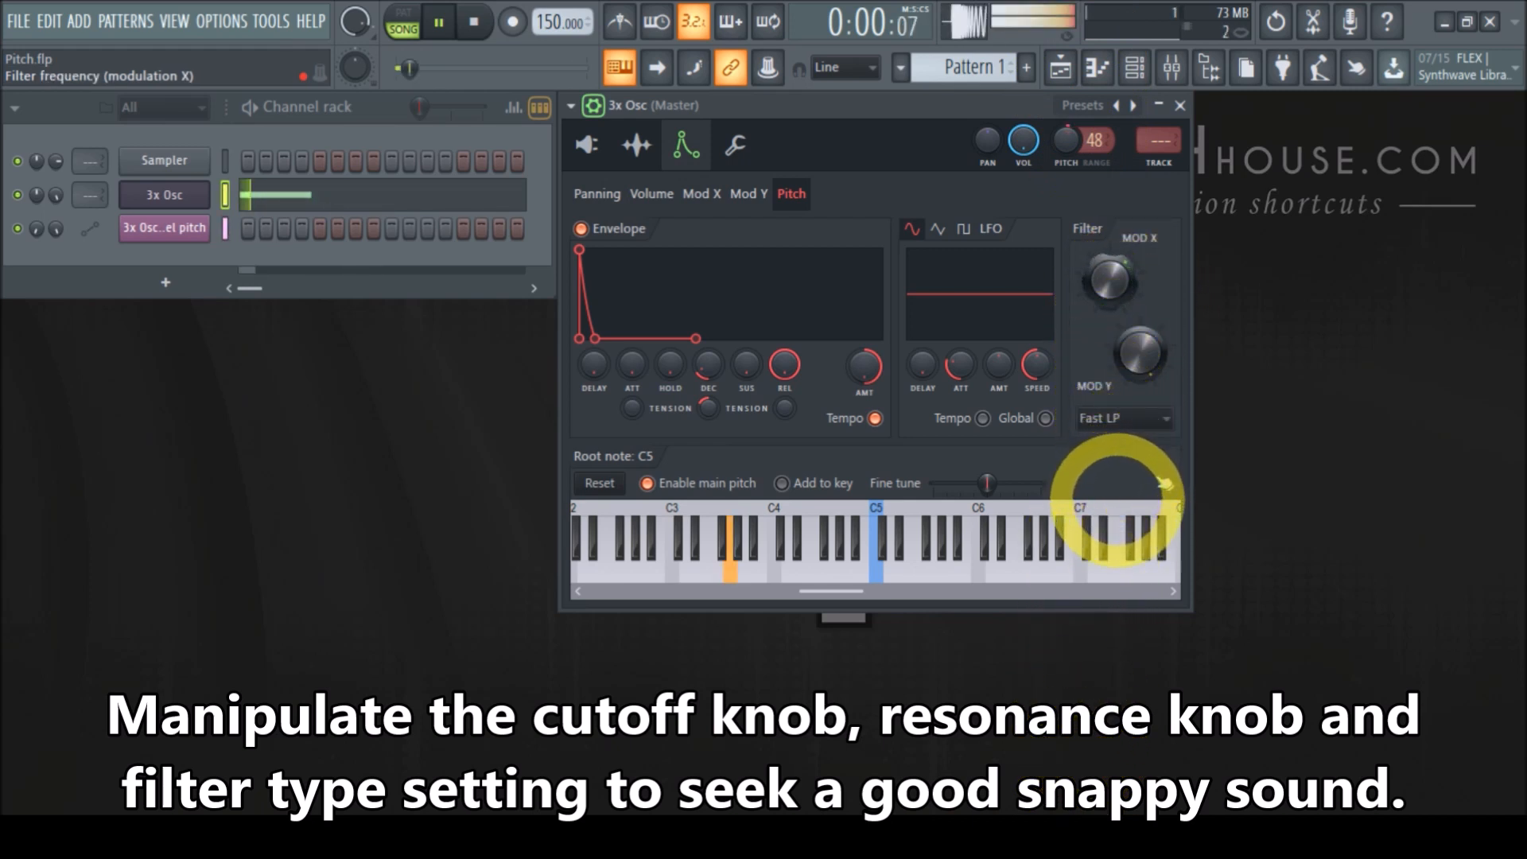
Step: Set the 3x Osc filter type to SVF LP and vary its frequency and bandwidth during playback
{"action": "left_click", "coordinate": [1125, 418]}
{"action": "left_click", "coordinate": [1114, 570]}
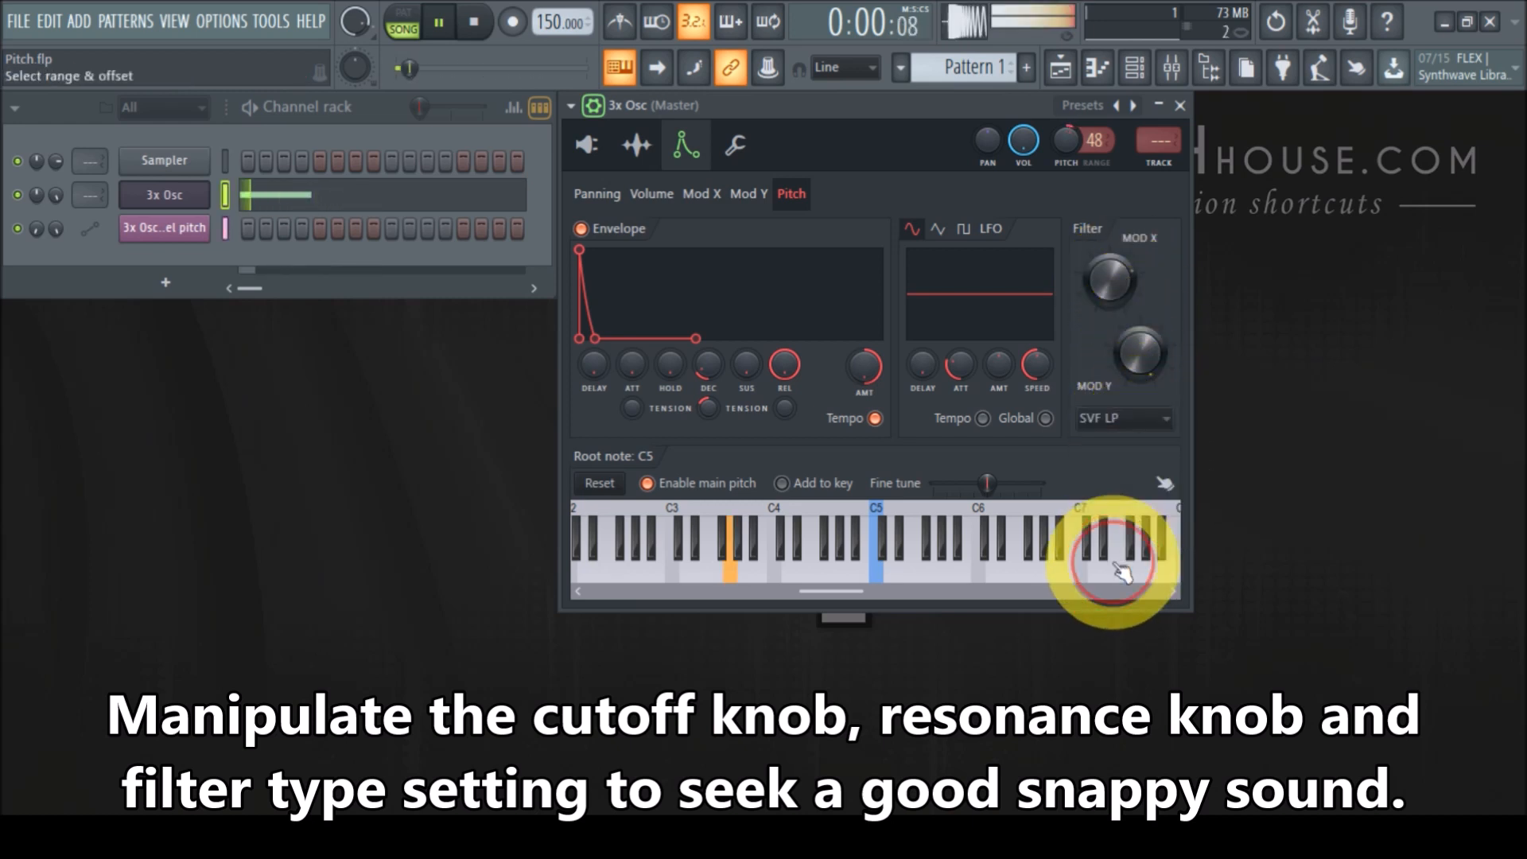
{"action": "left_click_drag", "start_coordinate": [1112, 282], "coordinate": [1110, 296]}
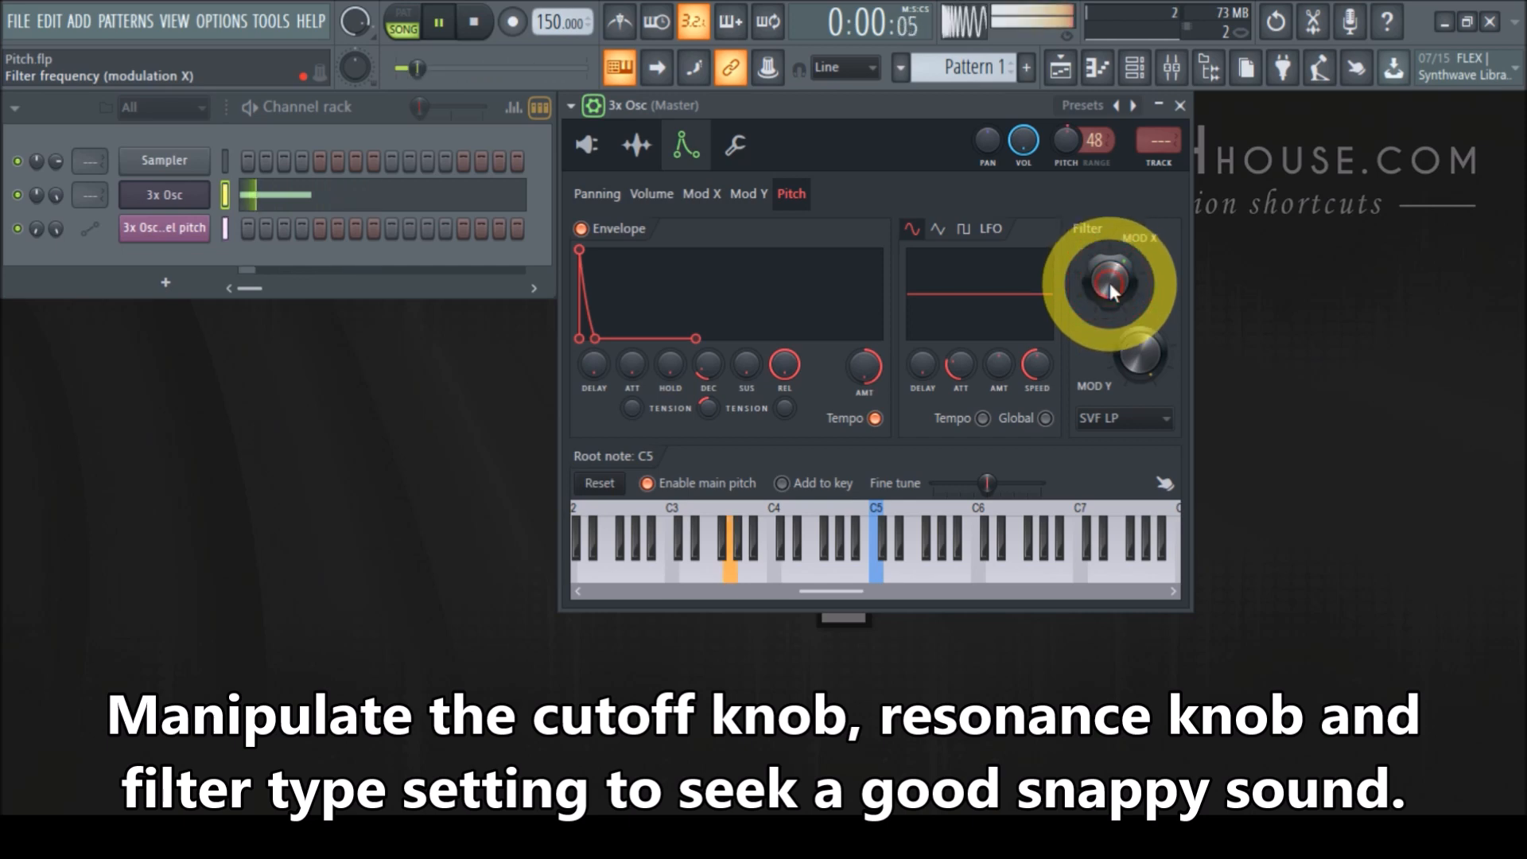
{"action": "left_click_drag", "start_coordinate": [1139, 350], "coordinate": [1159, 631]}
{"action": "left_click_drag", "start_coordinate": [1146, 357], "coordinate": [1145, 263]}
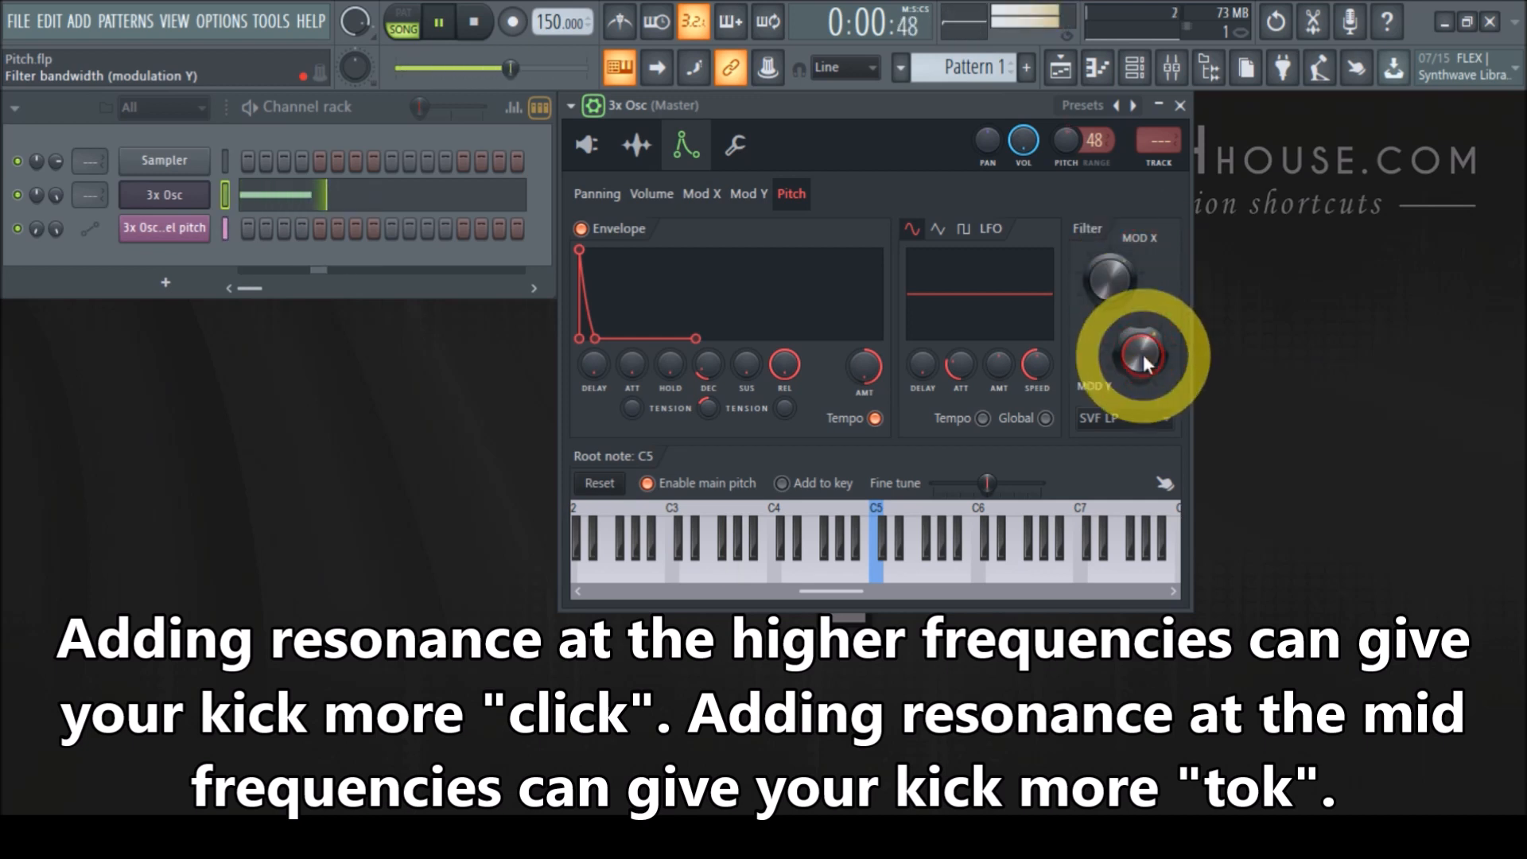
Step: Keep adjusting the SVF LP filter's Mod X and Mod Y to find a snappier kick attack, ending with playback stopped
{"action": "left_click", "coordinate": [1096, 288]}
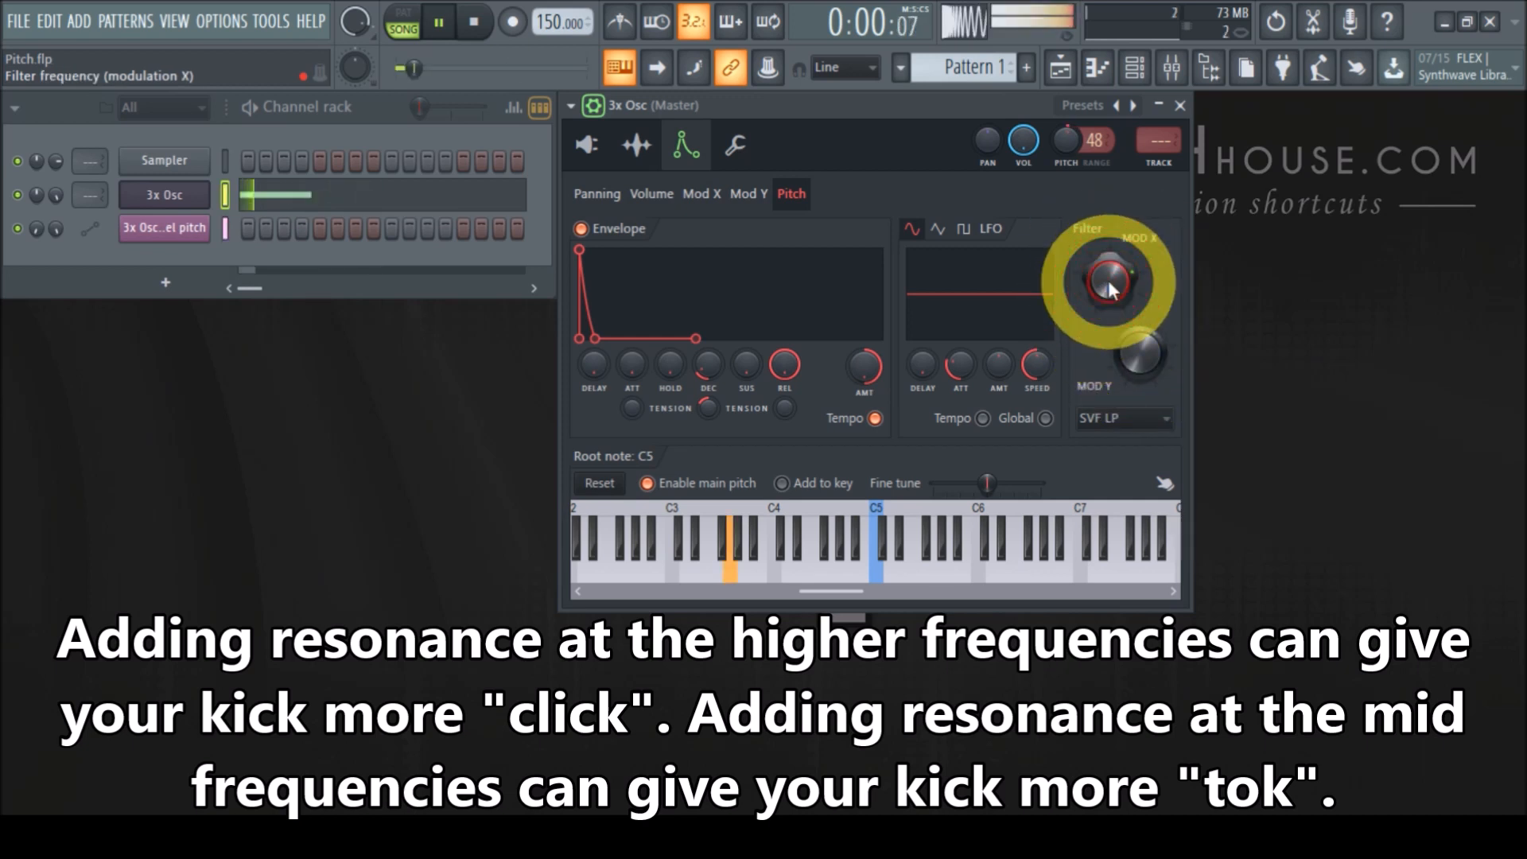
{"action": "left_click_drag", "start_coordinate": [1133, 355], "coordinate": [1164, 743]}
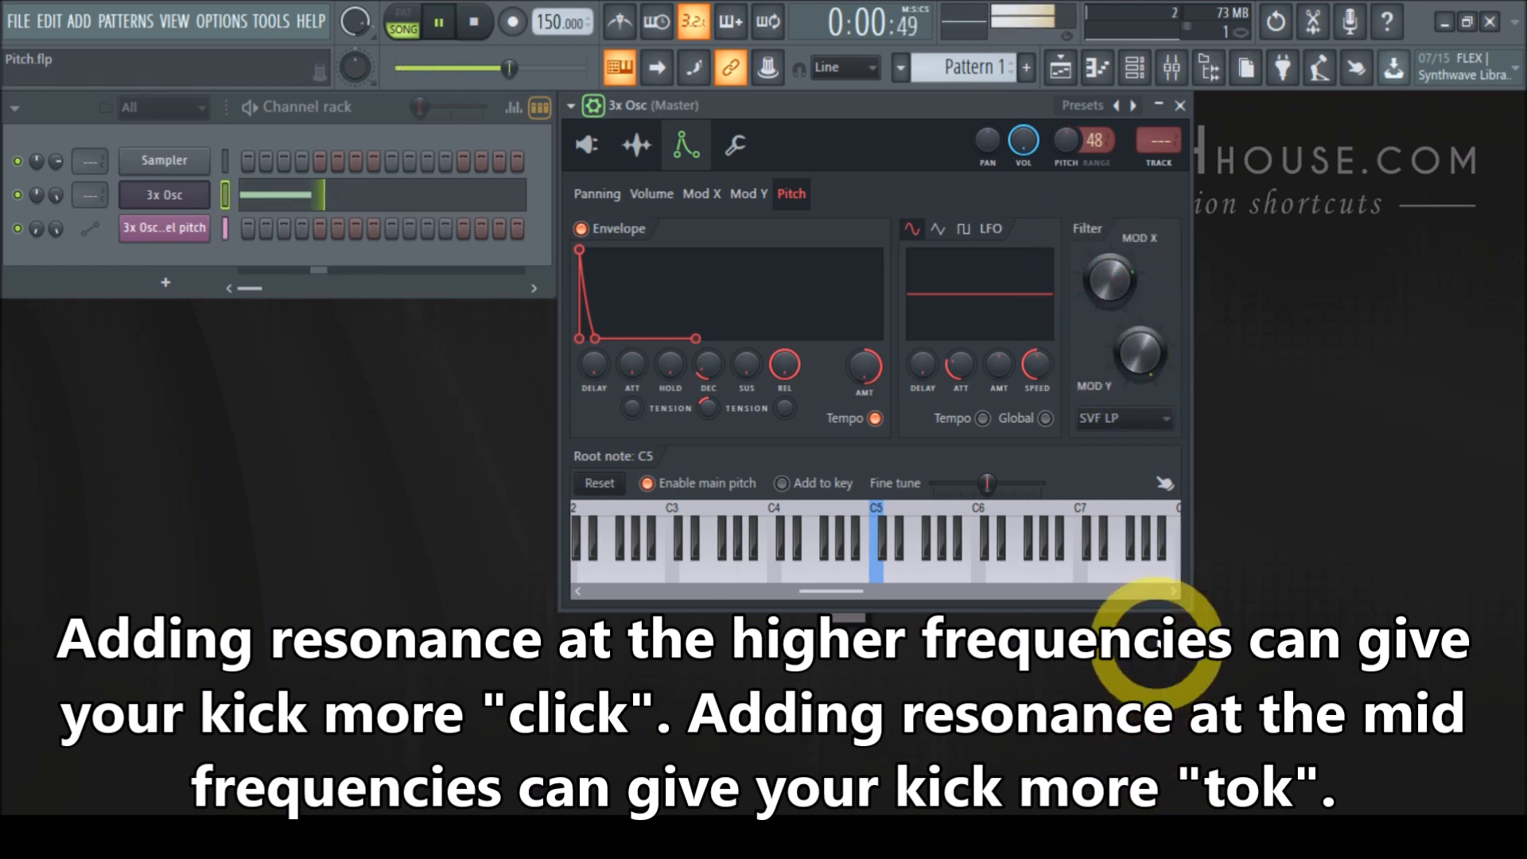
{"action": "left_click_drag", "start_coordinate": [1145, 339], "coordinate": [1146, 485]}
{"action": "left_click_drag", "start_coordinate": [1147, 341], "coordinate": [1146, 362]}
{"action": "left_click_drag", "start_coordinate": [1115, 281], "coordinate": [1110, 275]}
{"action": "left_click_drag", "start_coordinate": [1137, 350], "coordinate": [1135, 260]}
{"action": "left_click_drag", "start_coordinate": [1141, 369], "coordinate": [1147, 363]}
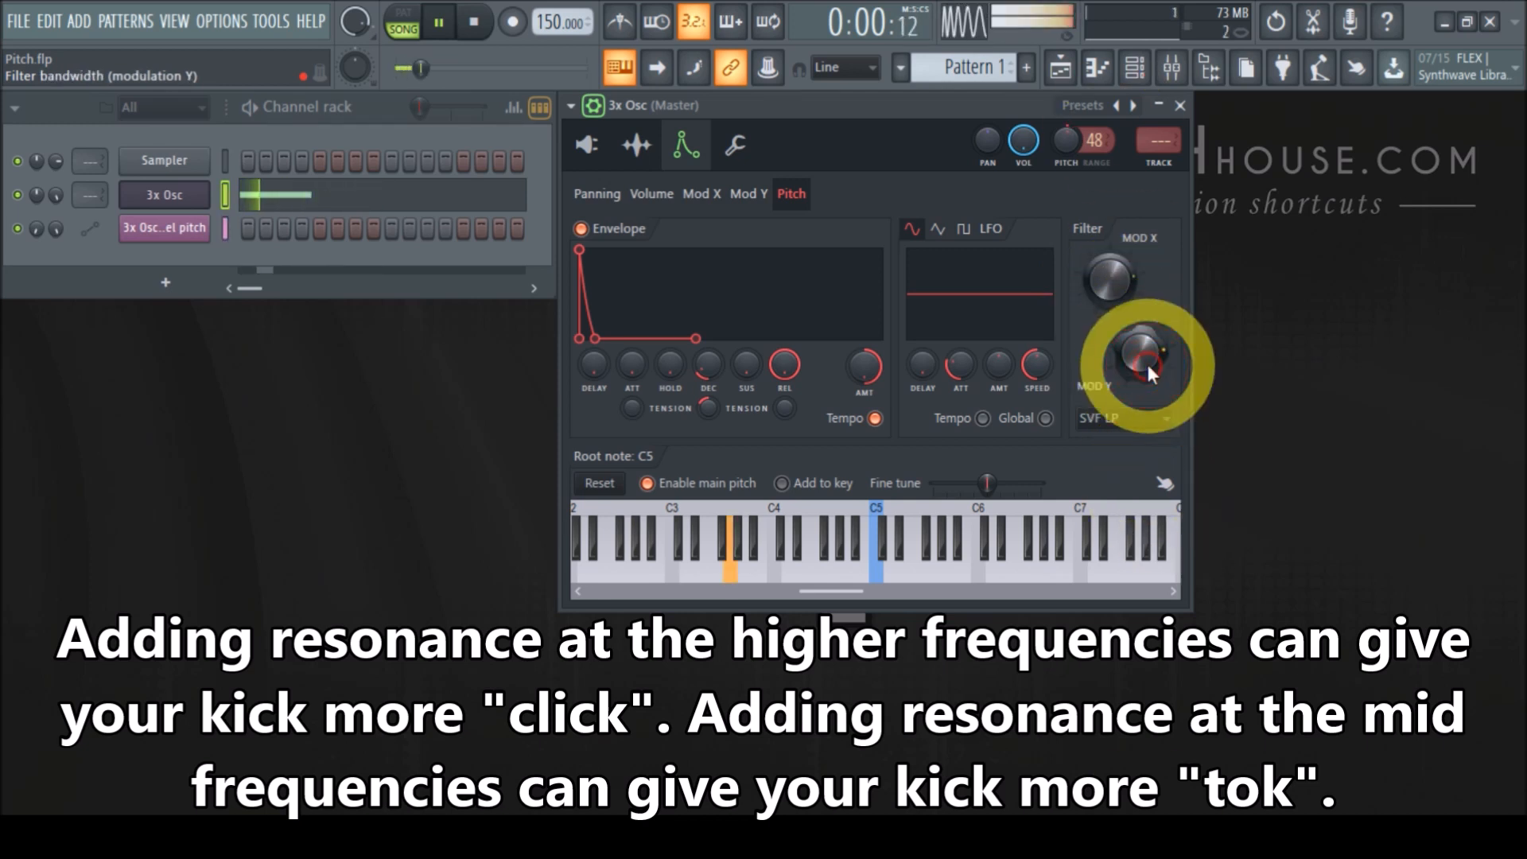
{"action": "mouse_move", "coordinate": [1118, 286]}
{"action": "left_mouse_down"}
{"action": "mouse_move", "coordinate": [1108, 367]}
{"action": "mouse_move", "coordinate": [1115, 292]}
{"action": "left_mouse_up"}
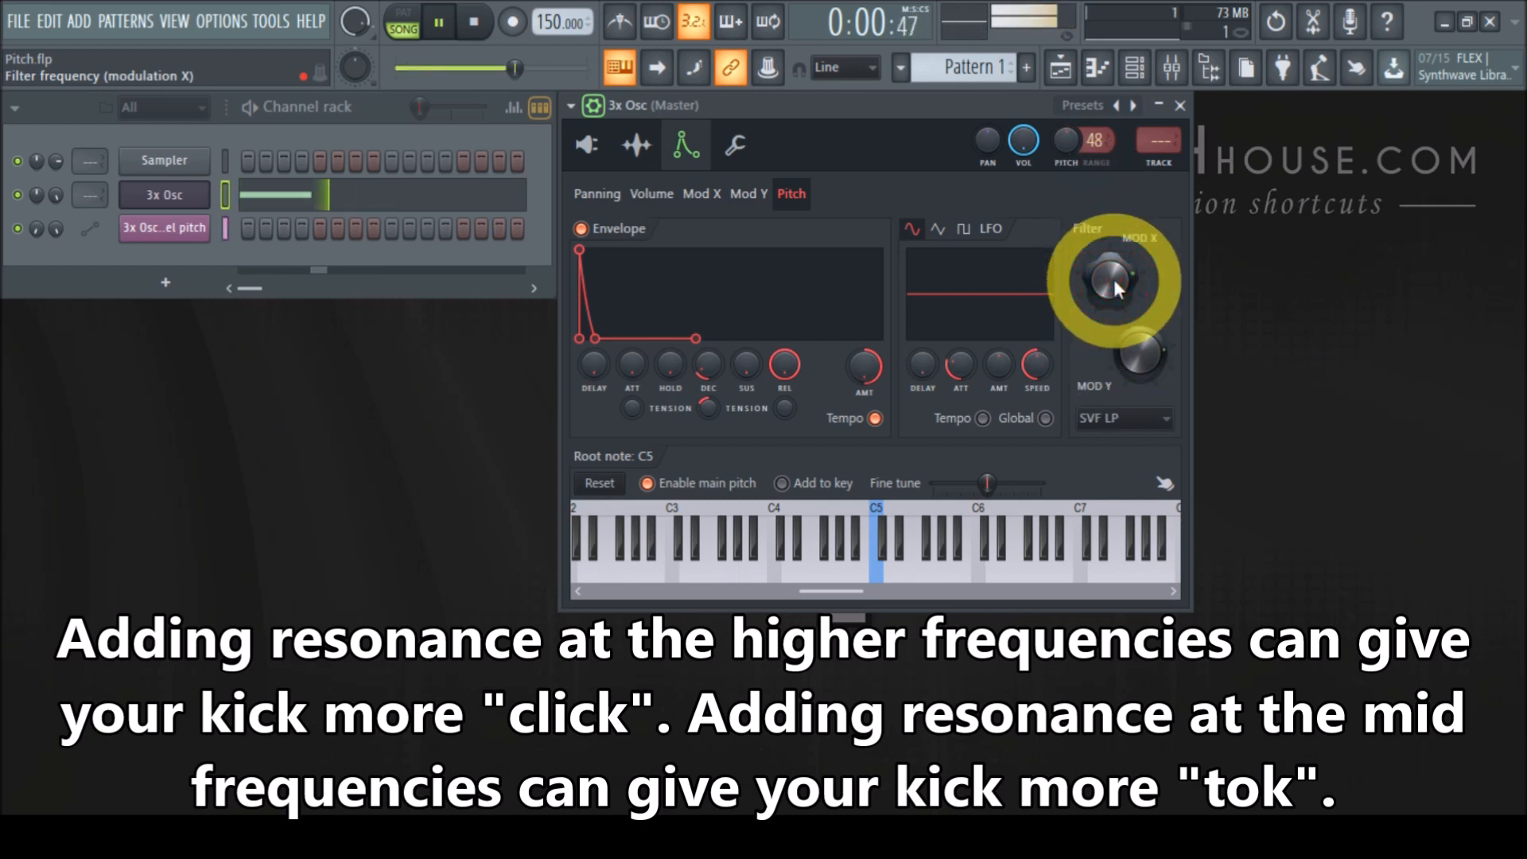
{"action": "left_click", "coordinate": [489, 42]}
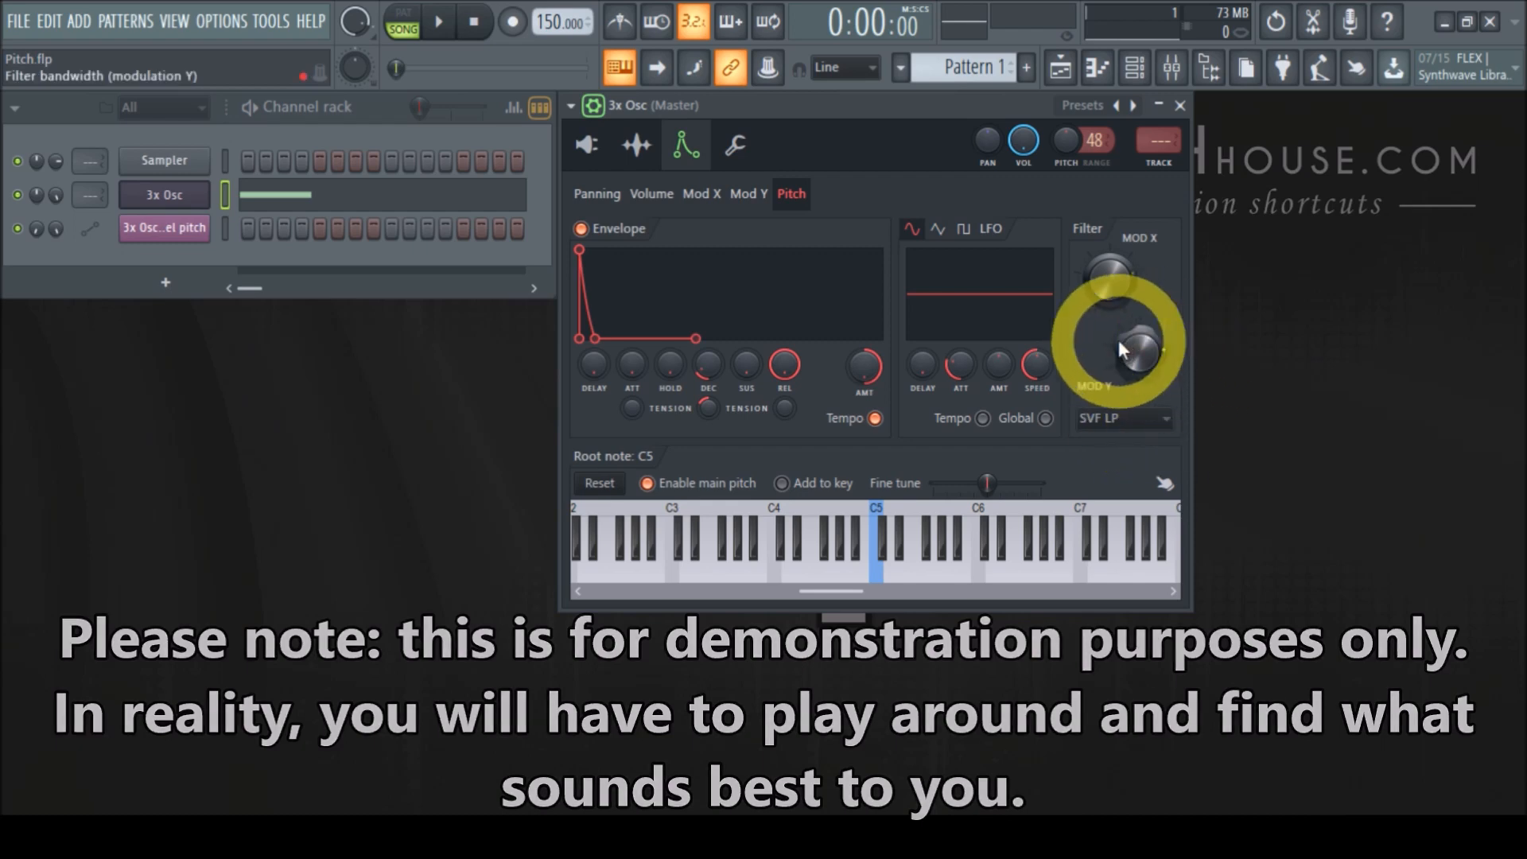
Step: Review the available filter types while keeping SVF LP, and readjust the filter frequency (Mod X)
{"action": "left_click", "coordinate": [1145, 417]}
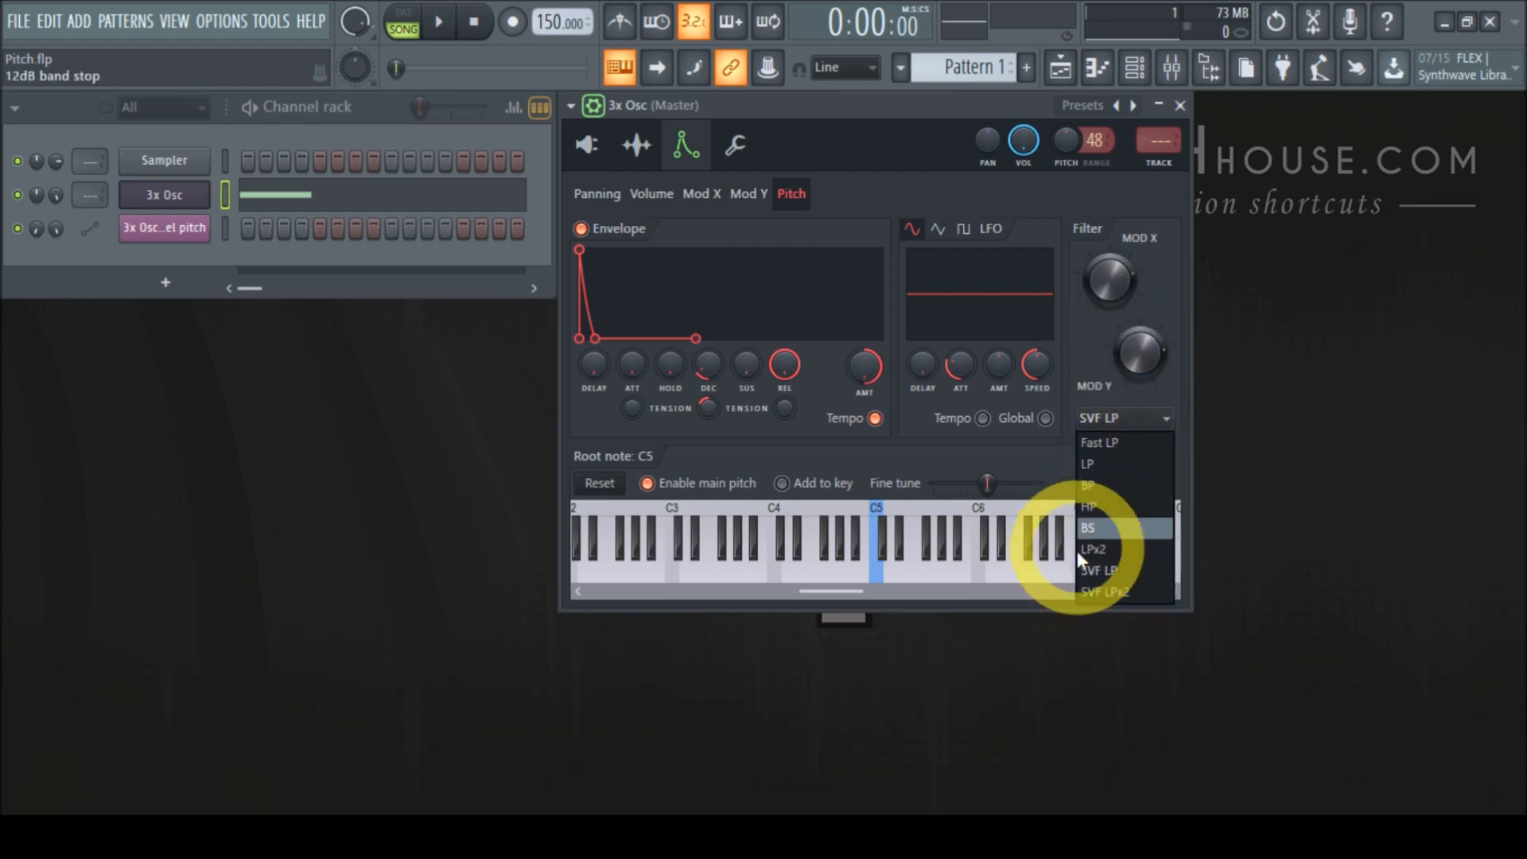
{"action": "left_click", "coordinate": [1184, 379]}
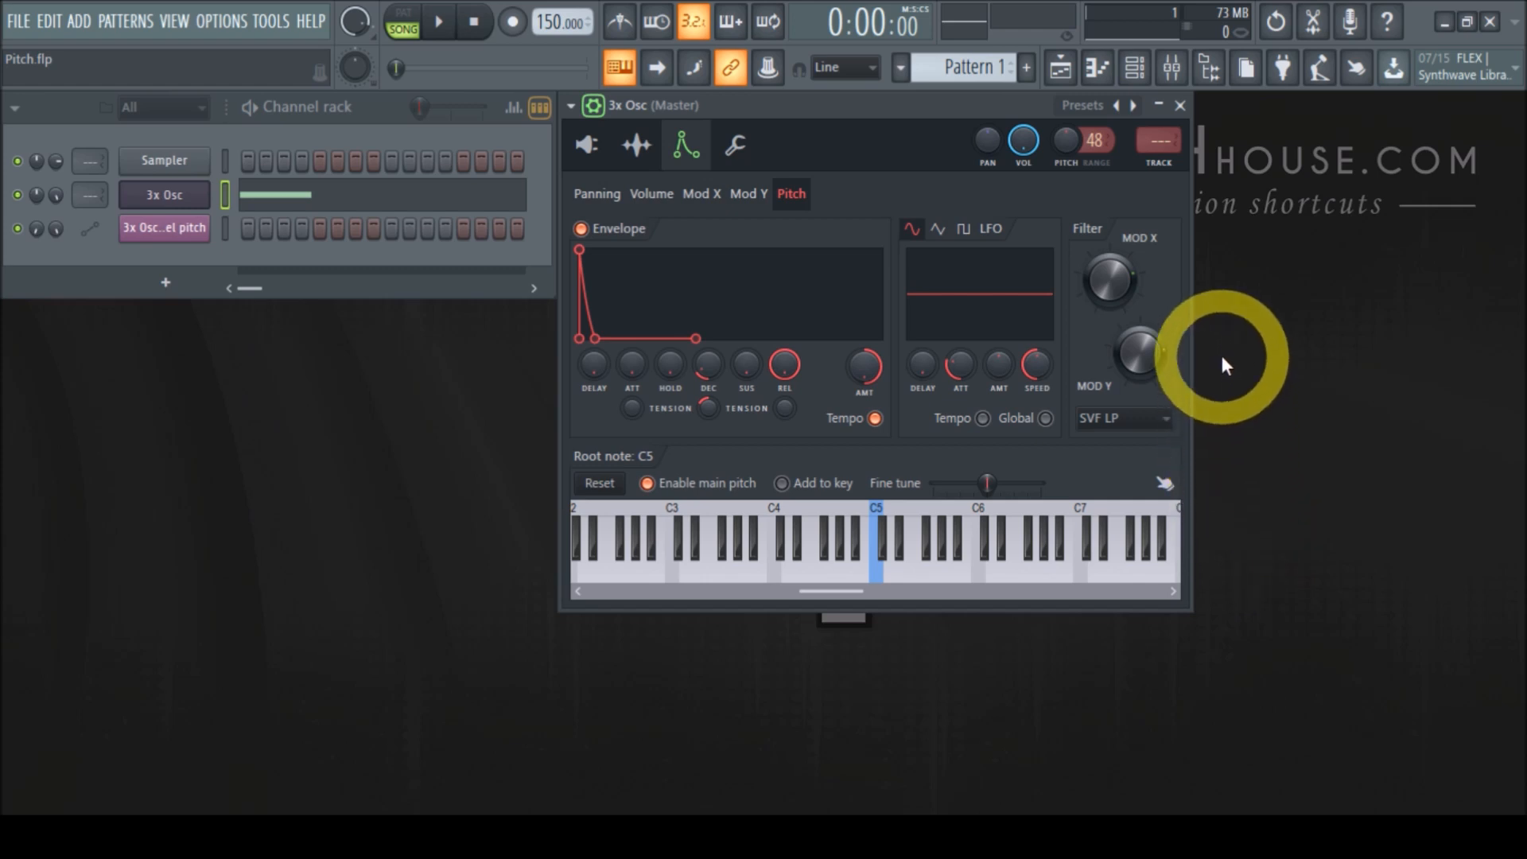
{"action": "mouse_move", "coordinate": [1134, 267]}
{"action": "left_mouse_down"}
{"action": "mouse_move", "coordinate": [1120, 265]}
{"action": "mouse_move", "coordinate": [1123, 290]}
{"action": "left_mouse_up"}
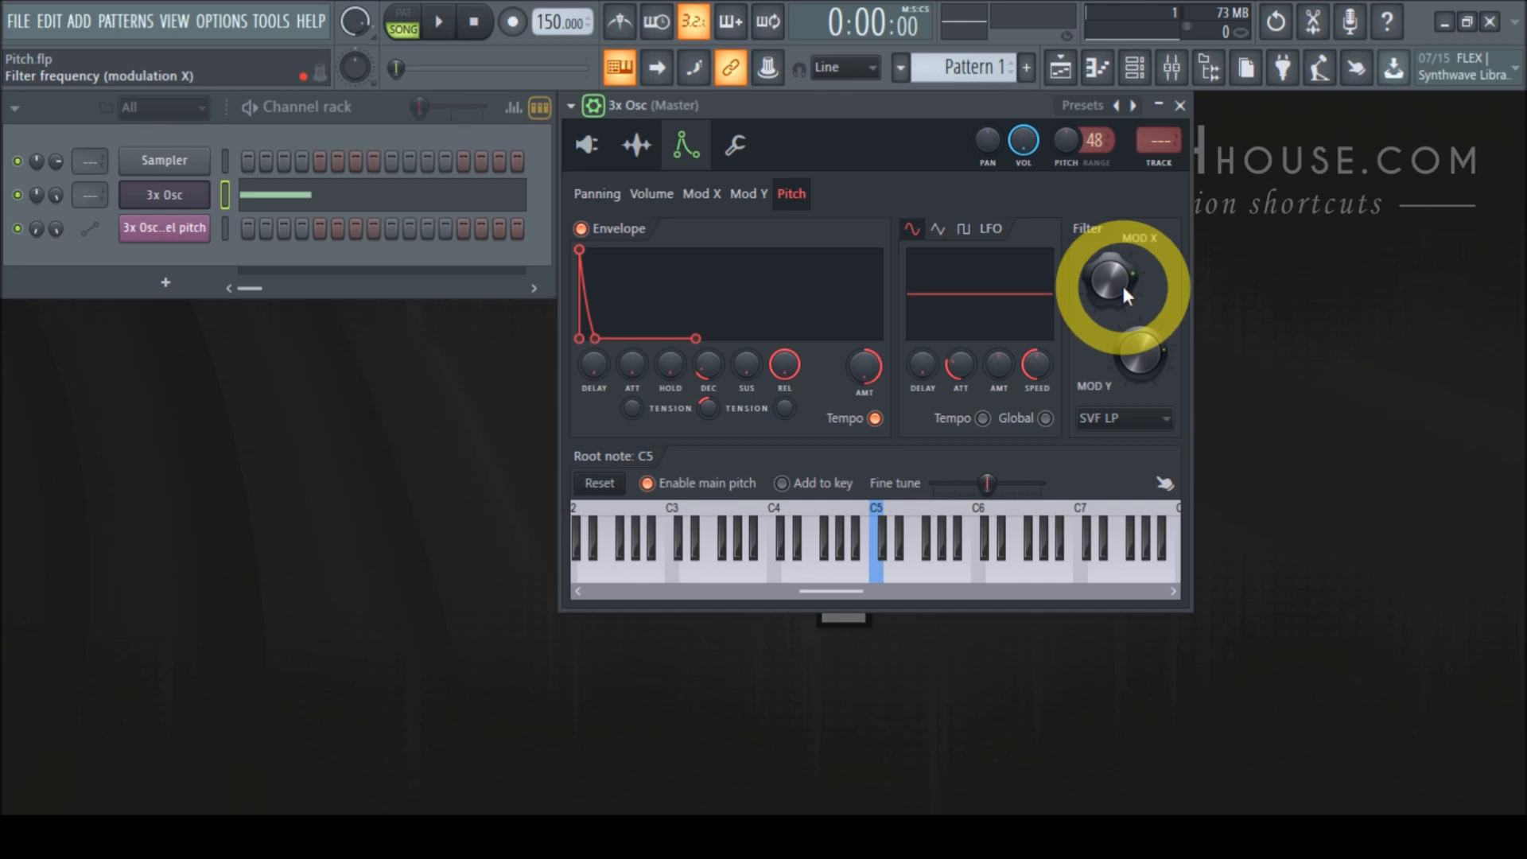
{"action": "left_click_drag", "start_coordinate": [1121, 283], "coordinate": [1121, 283]}
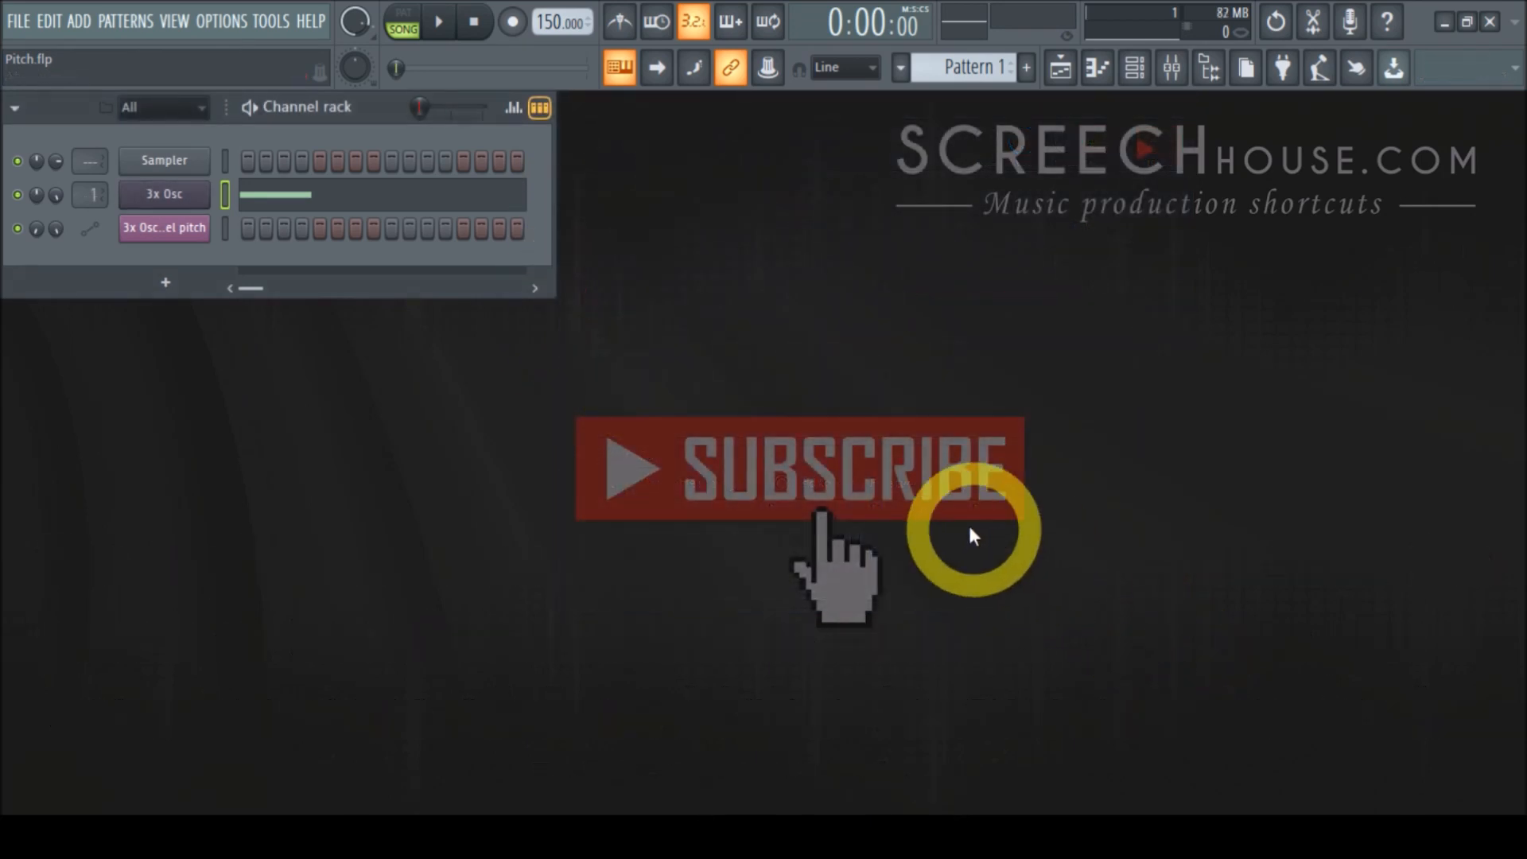
Step: Open the playlist and the mixer, and bypass Fruity parametric EQ 2 and Fruity WaveShaper on Insert 1
{"action": "left_click", "coordinate": [1065, 80]}
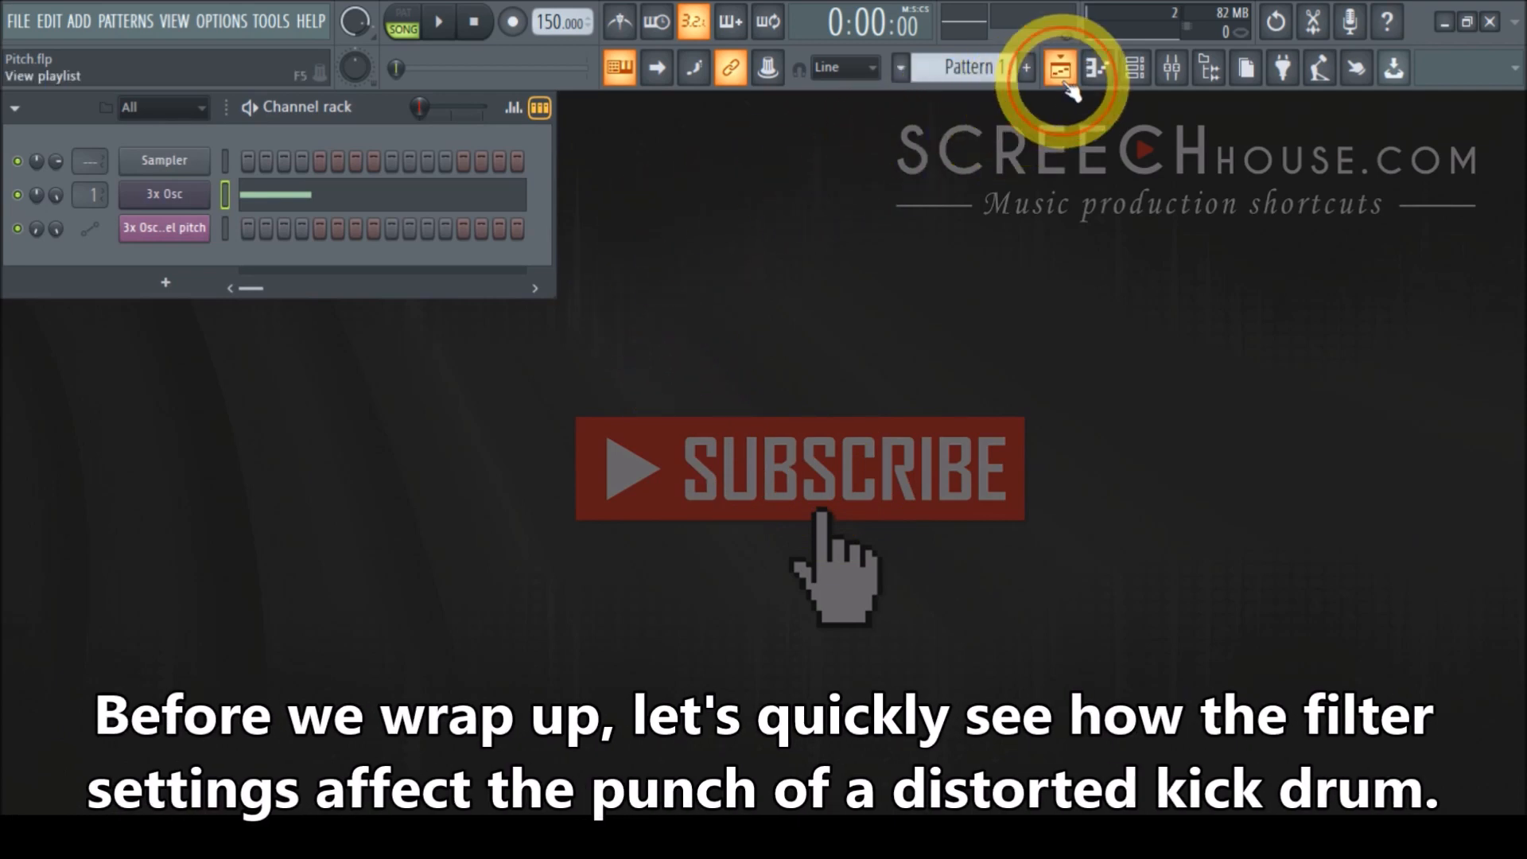
{"action": "left_click", "coordinate": [175, 22]}
{"action": "left_click", "coordinate": [214, 134]}
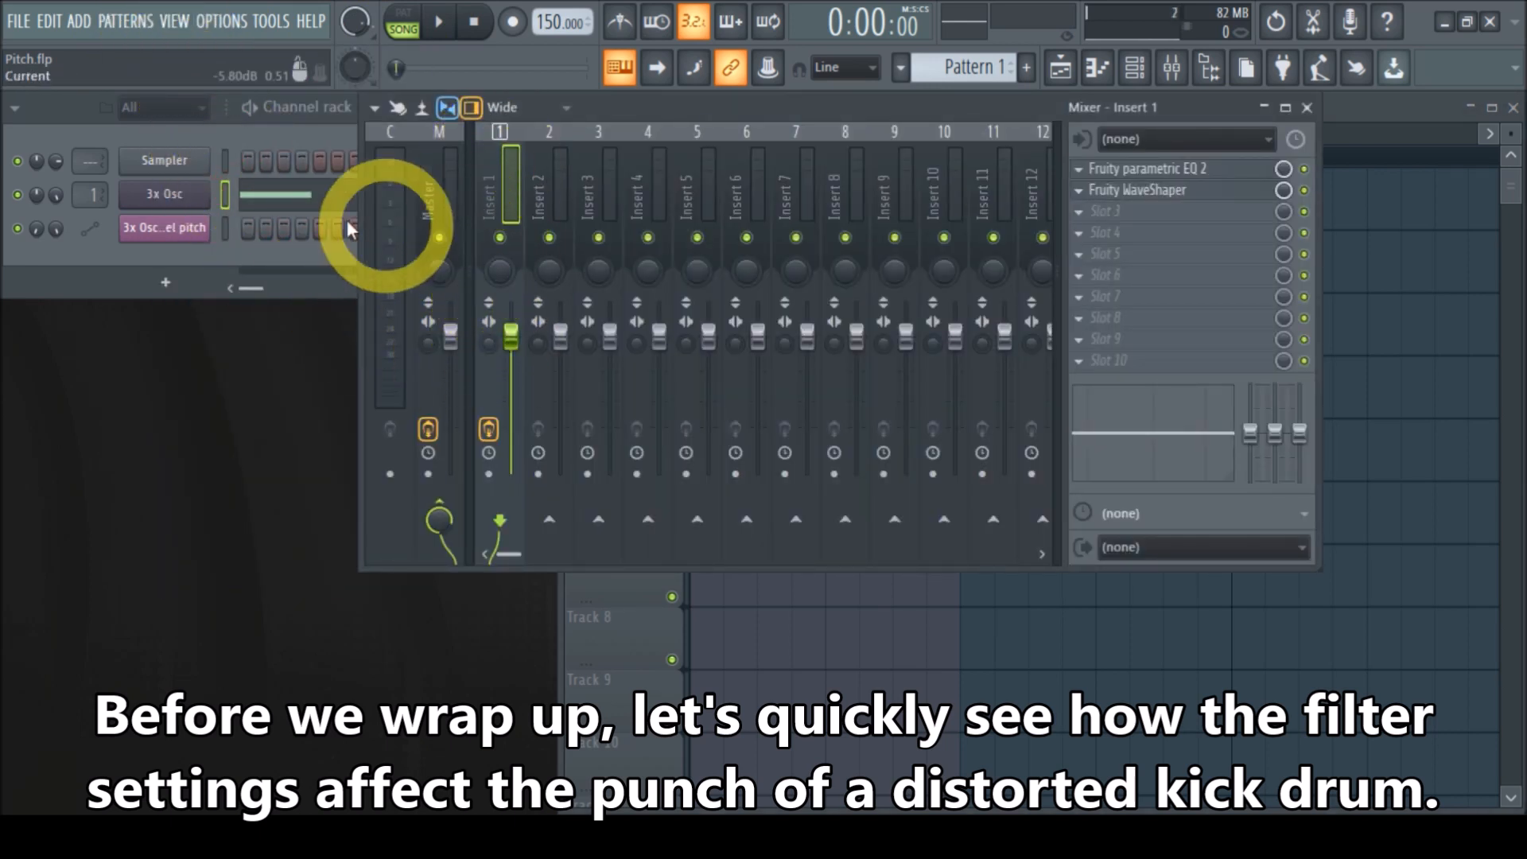
{"action": "left_click", "coordinate": [1304, 190]}
{"action": "left_click", "coordinate": [1312, 166]}
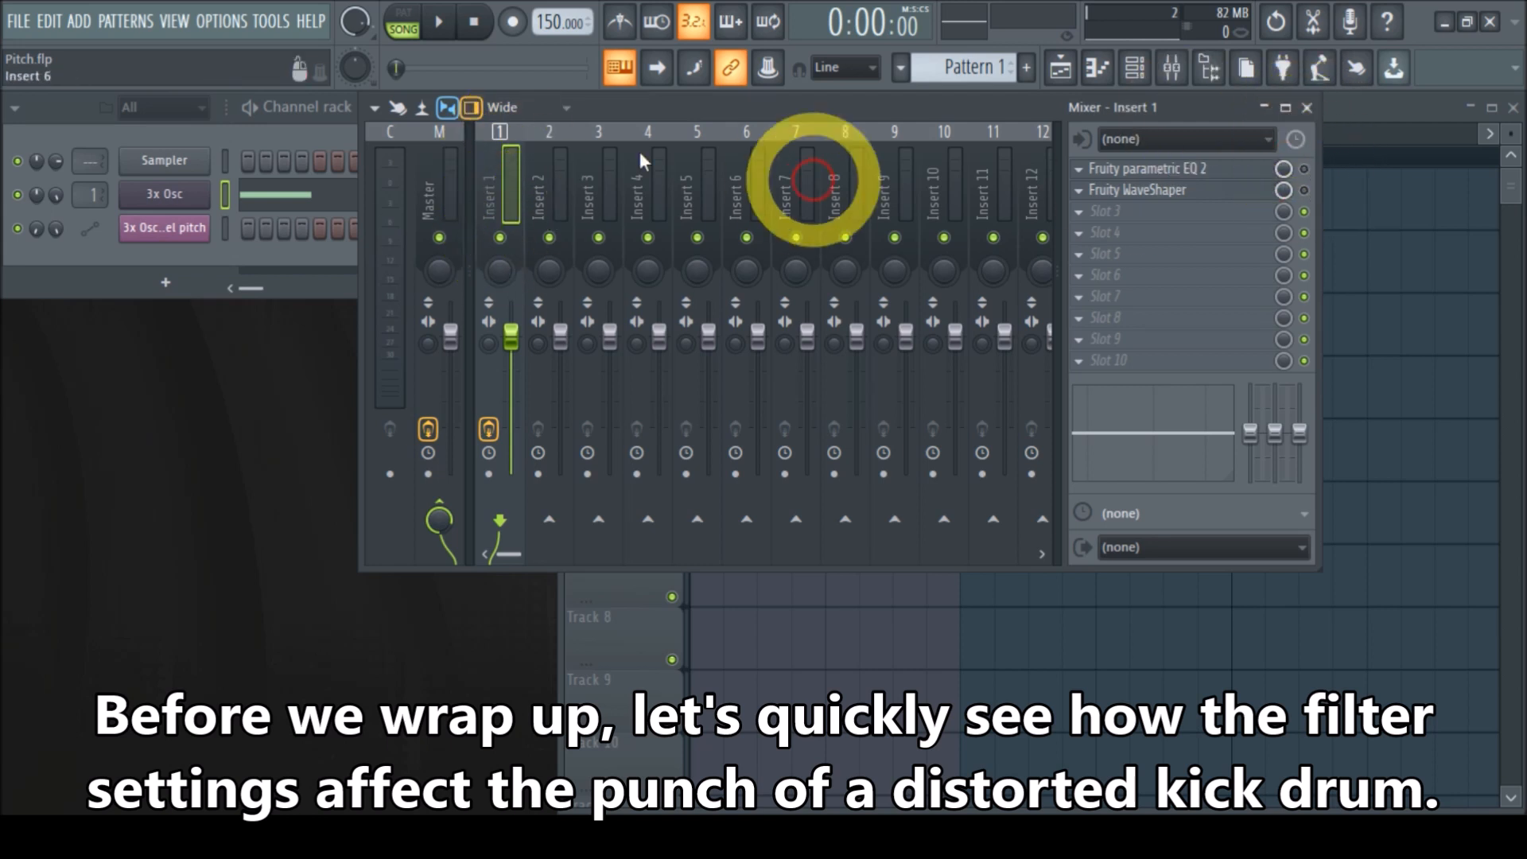
Step: Play the kick, re-enable Fruity parametric EQ 2 on Insert 1 and inspect its equalizer curve
{"action": "left_click", "coordinate": [438, 23]}
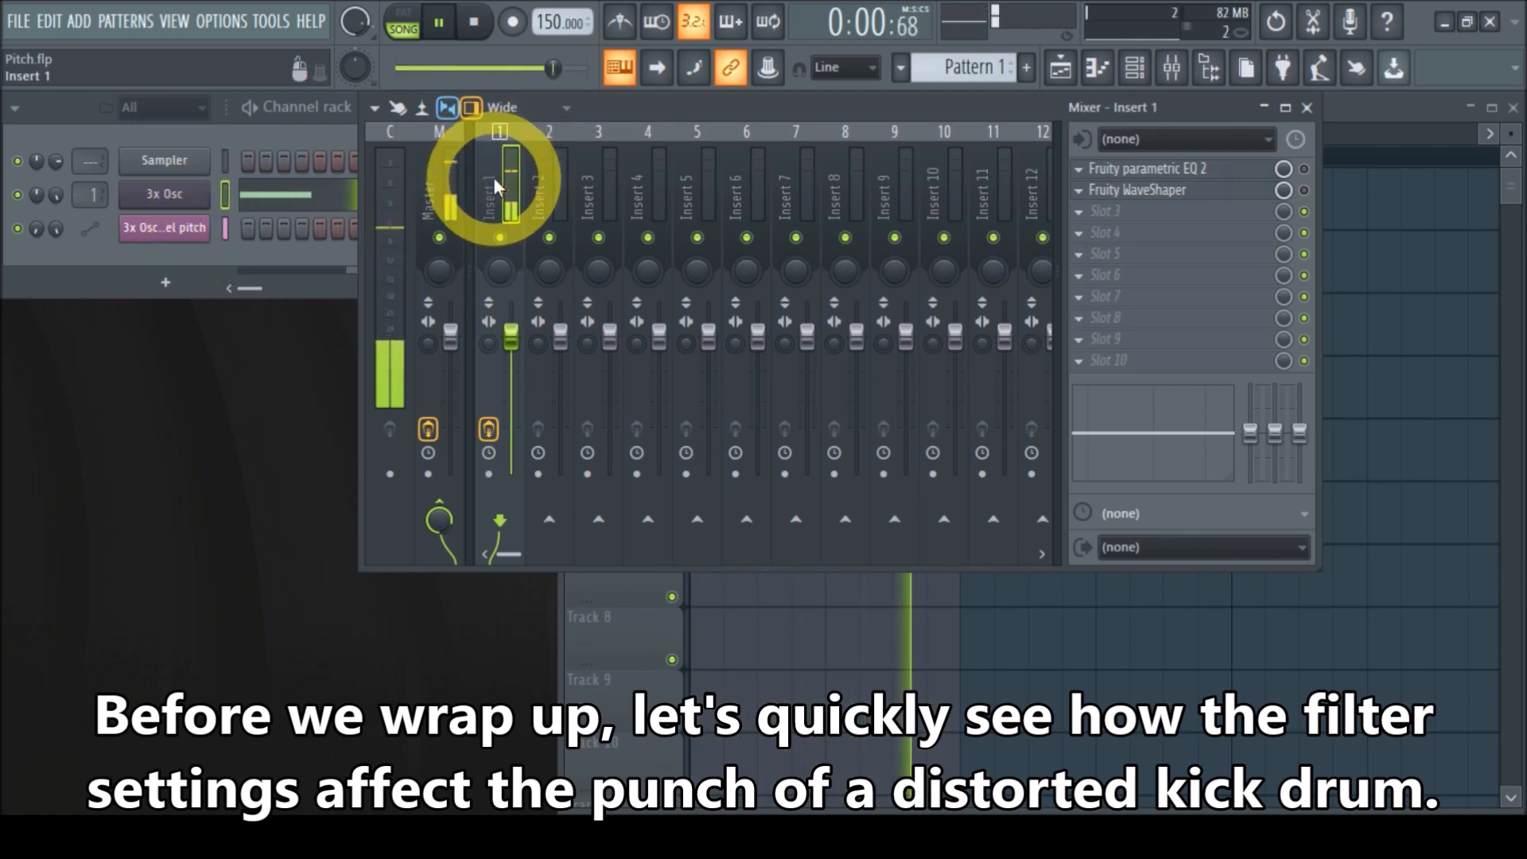
{"action": "left_click", "coordinate": [1304, 170]}
{"action": "left_click", "coordinate": [1201, 179]}
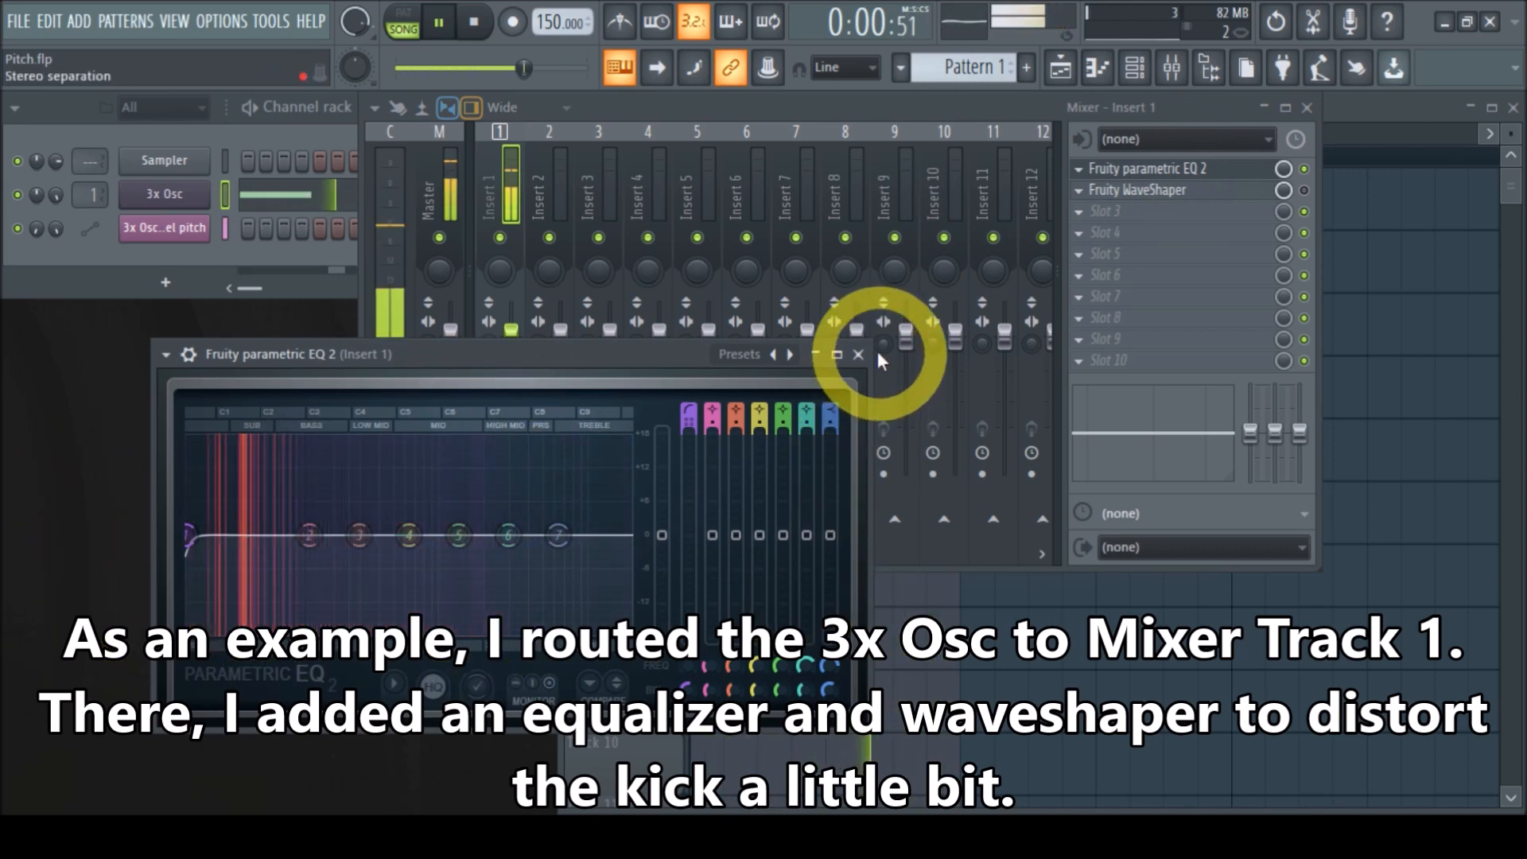
{"action": "left_click", "coordinate": [858, 355]}
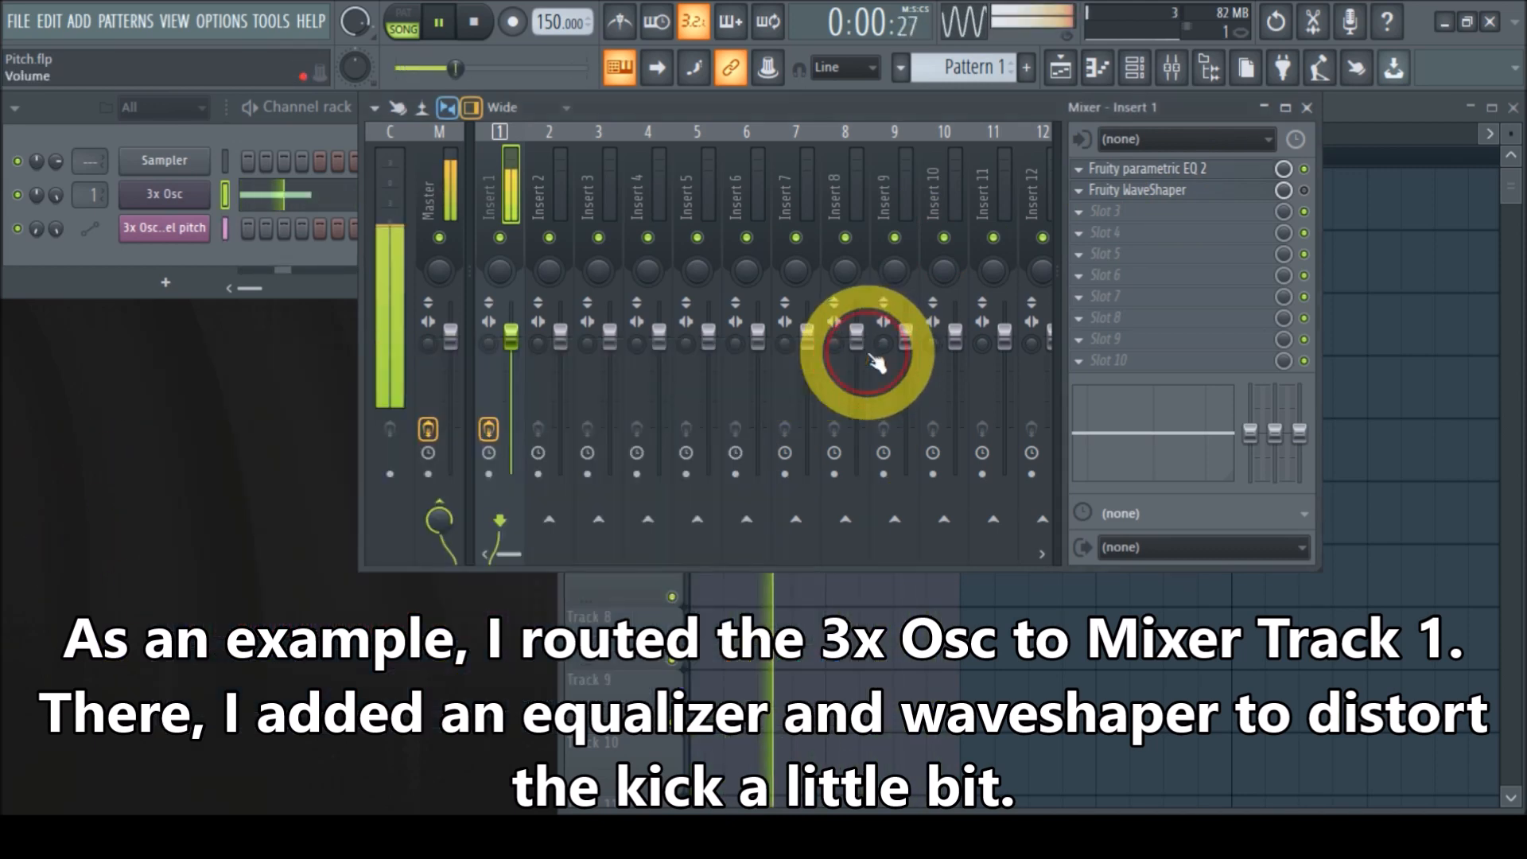
Step: Re-enable Fruity WaveShaper on Insert 1 and inspect its distortion curve, ending with its window closed and playback stopped
{"action": "left_click", "coordinate": [1145, 193]}
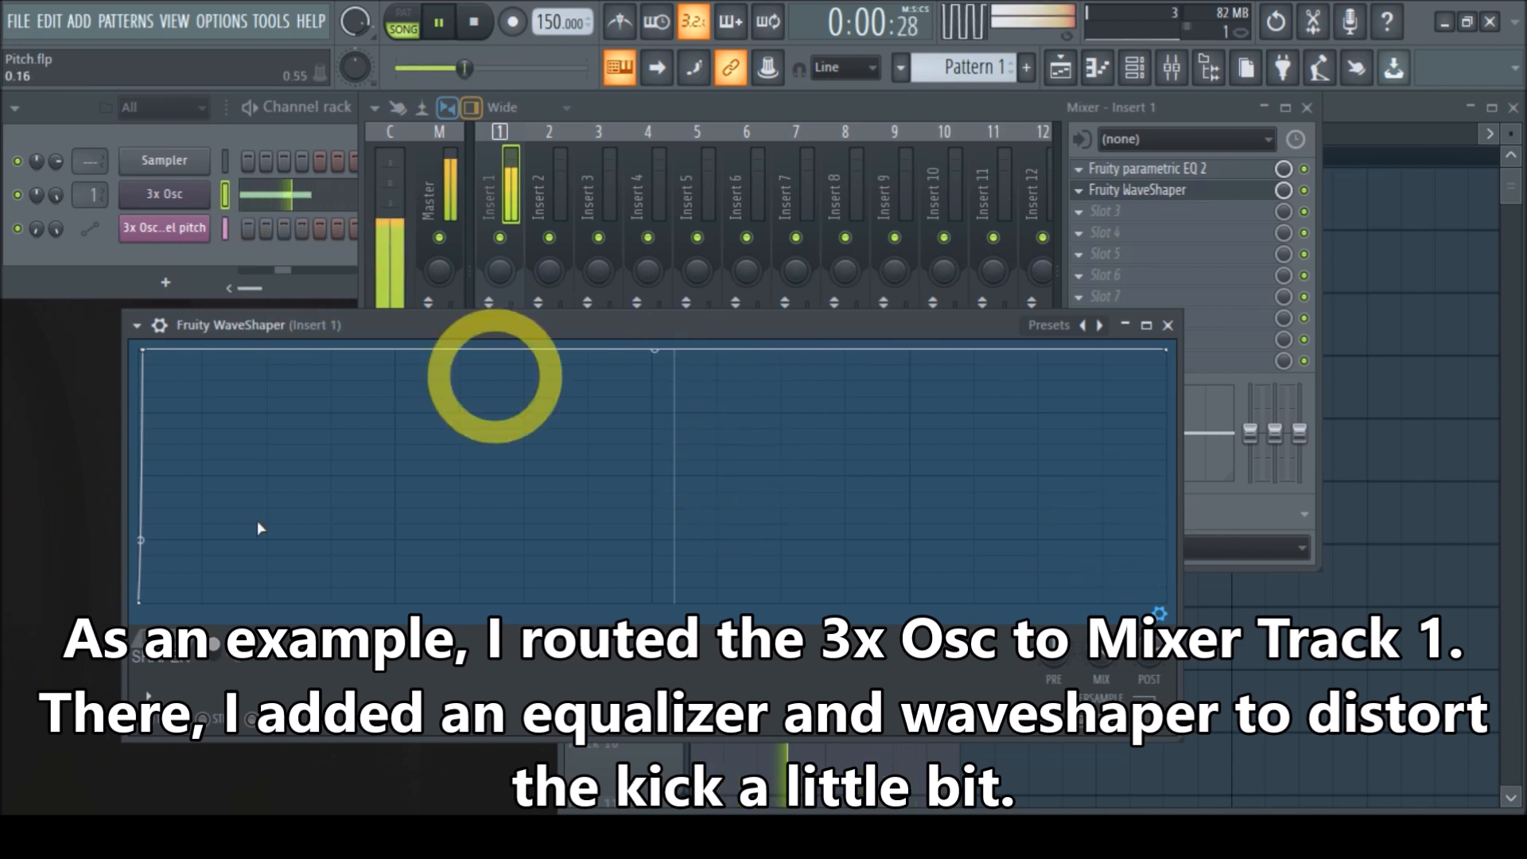
{"action": "left_click", "coordinate": [1163, 615]}
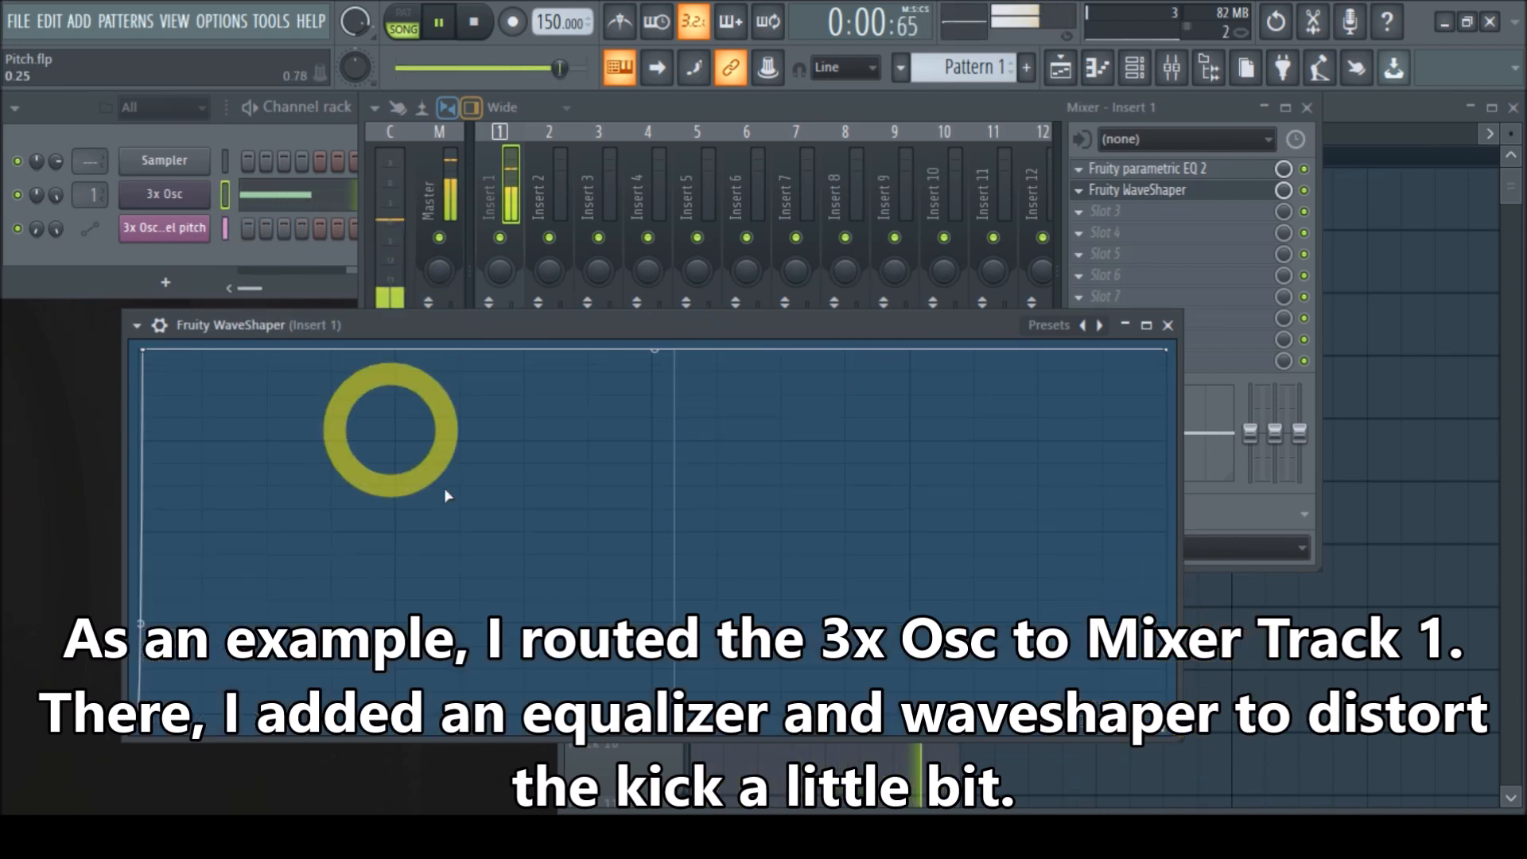
{"action": "left_click_drag", "start_coordinate": [1177, 423], "coordinate": [466, 439]}
{"action": "left_click", "coordinate": [454, 325]}
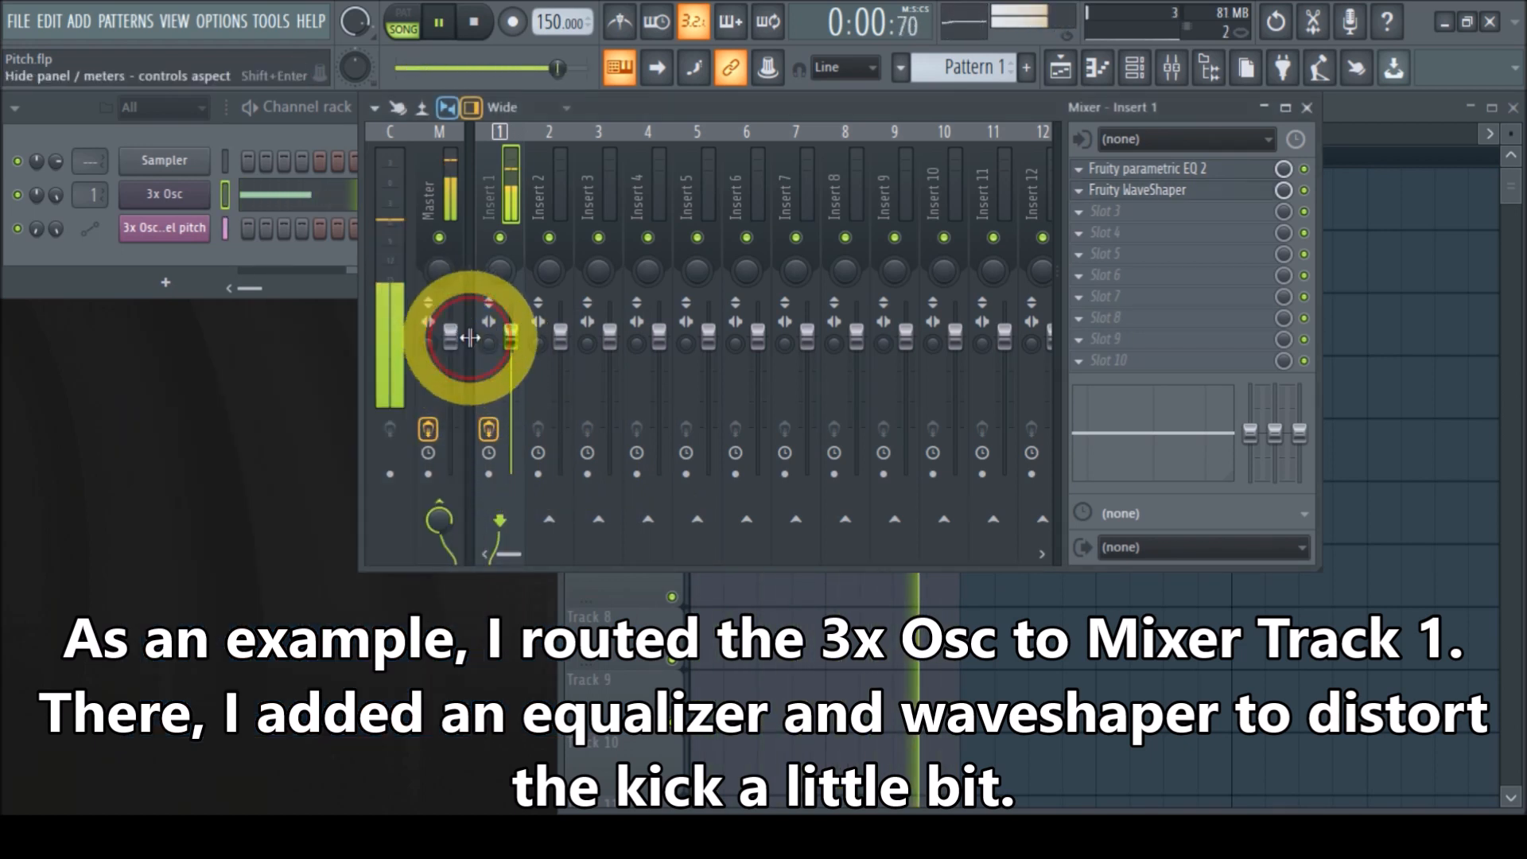
{"action": "left_click", "coordinate": [474, 22]}
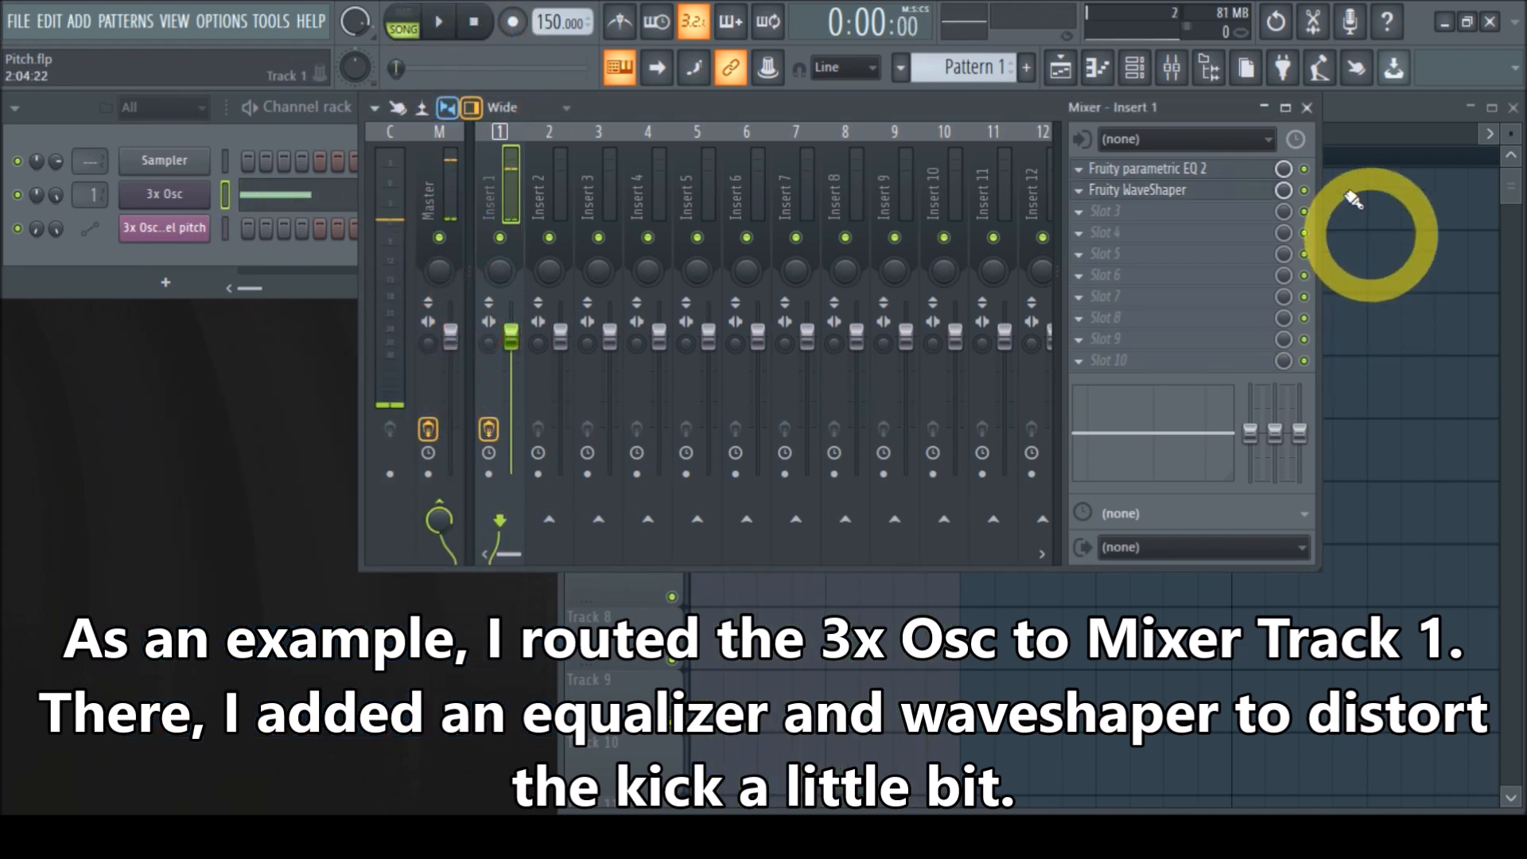
Step: Close the mixer and check the 3x Osc oscillator settings, ending on its volume envelope and filter settings
{"action": "left_click", "coordinate": [1307, 107]}
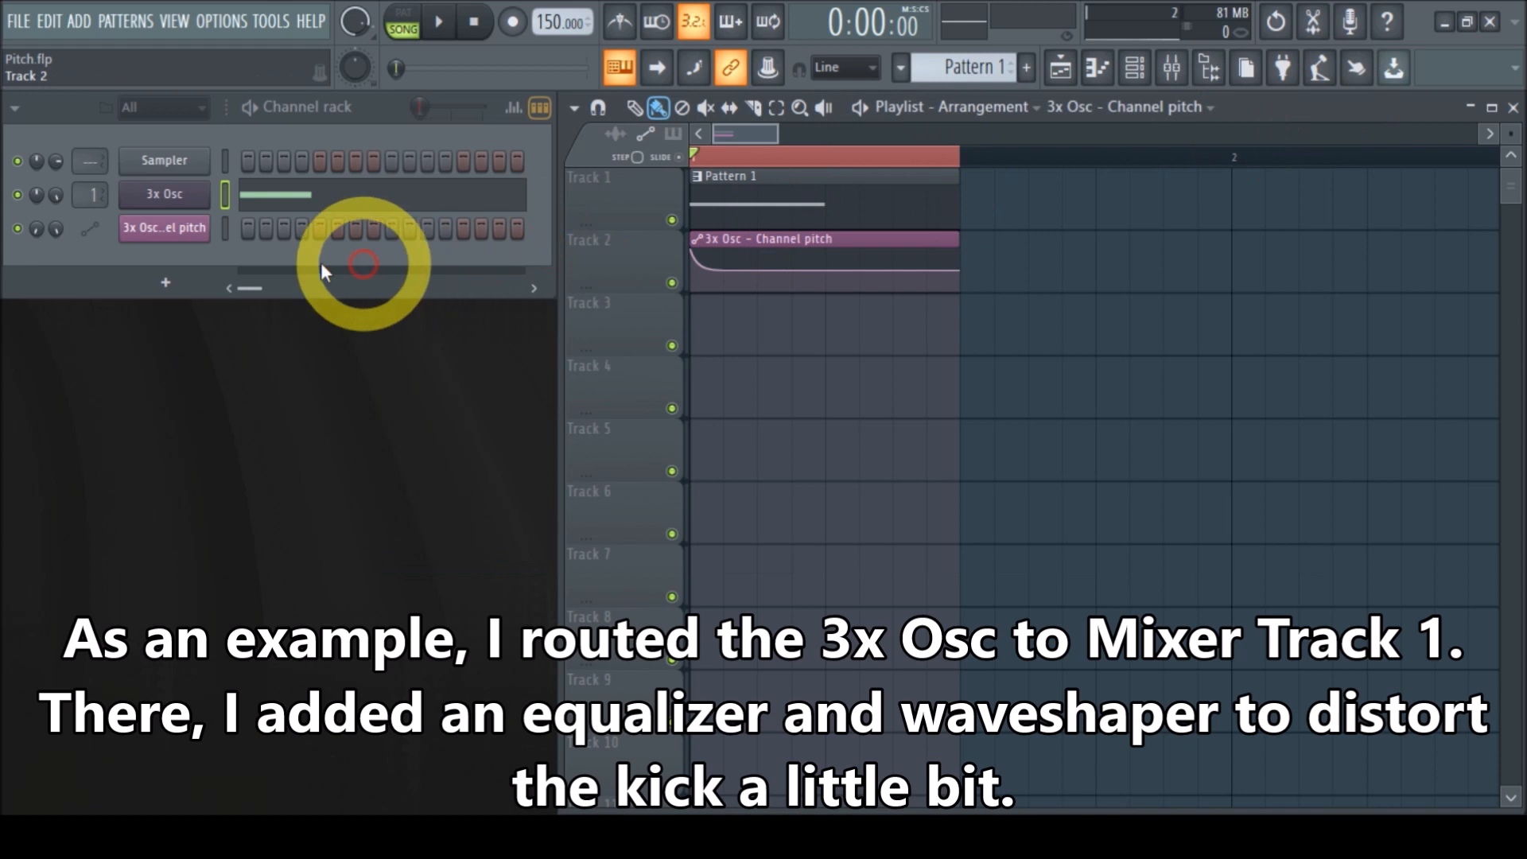
{"action": "left_click", "coordinate": [153, 194]}
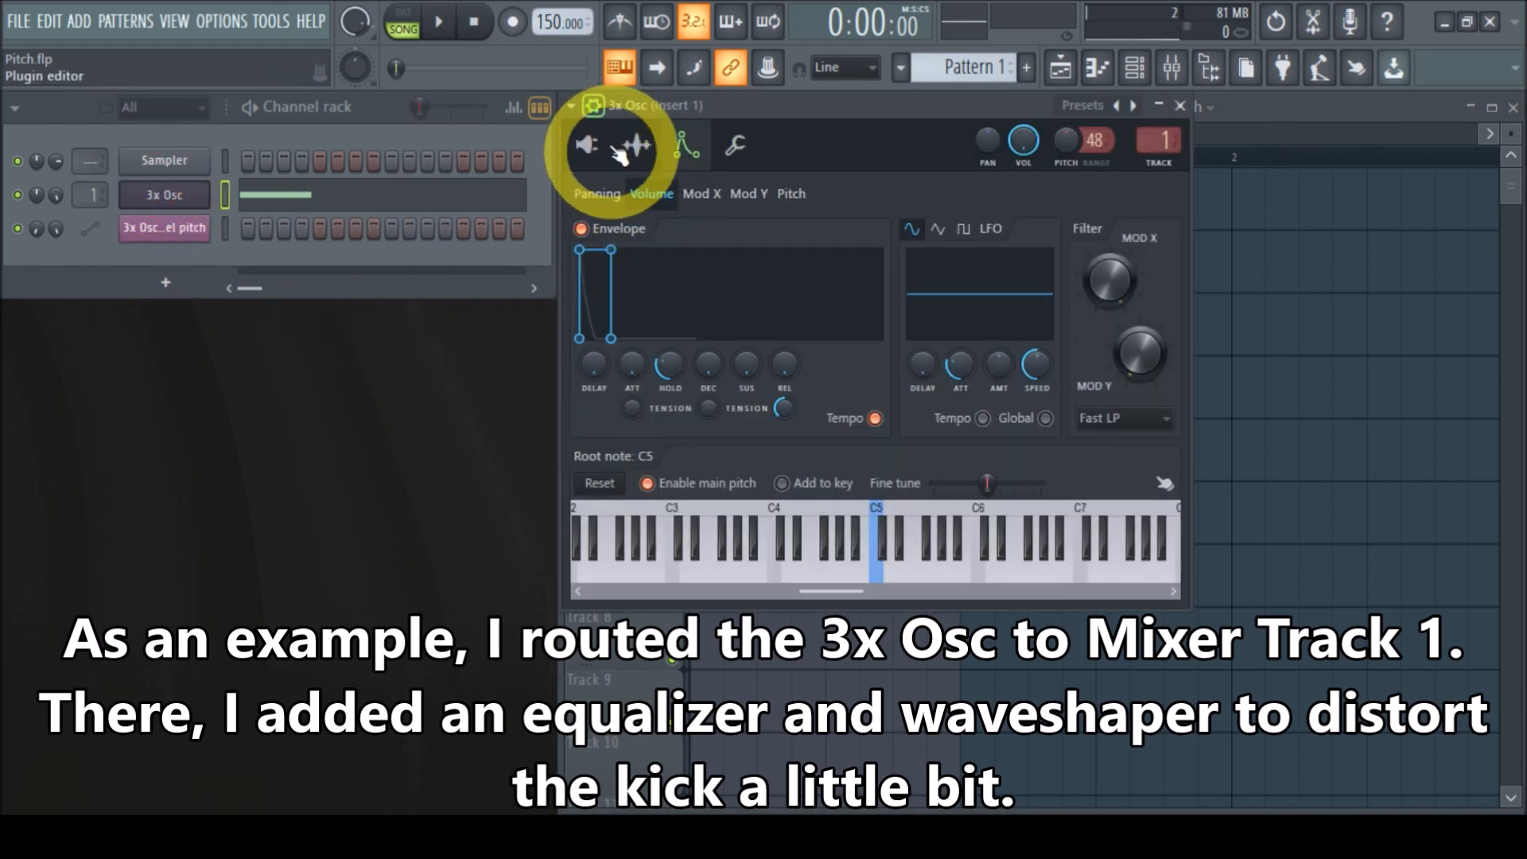
{"action": "left_click", "coordinate": [586, 145]}
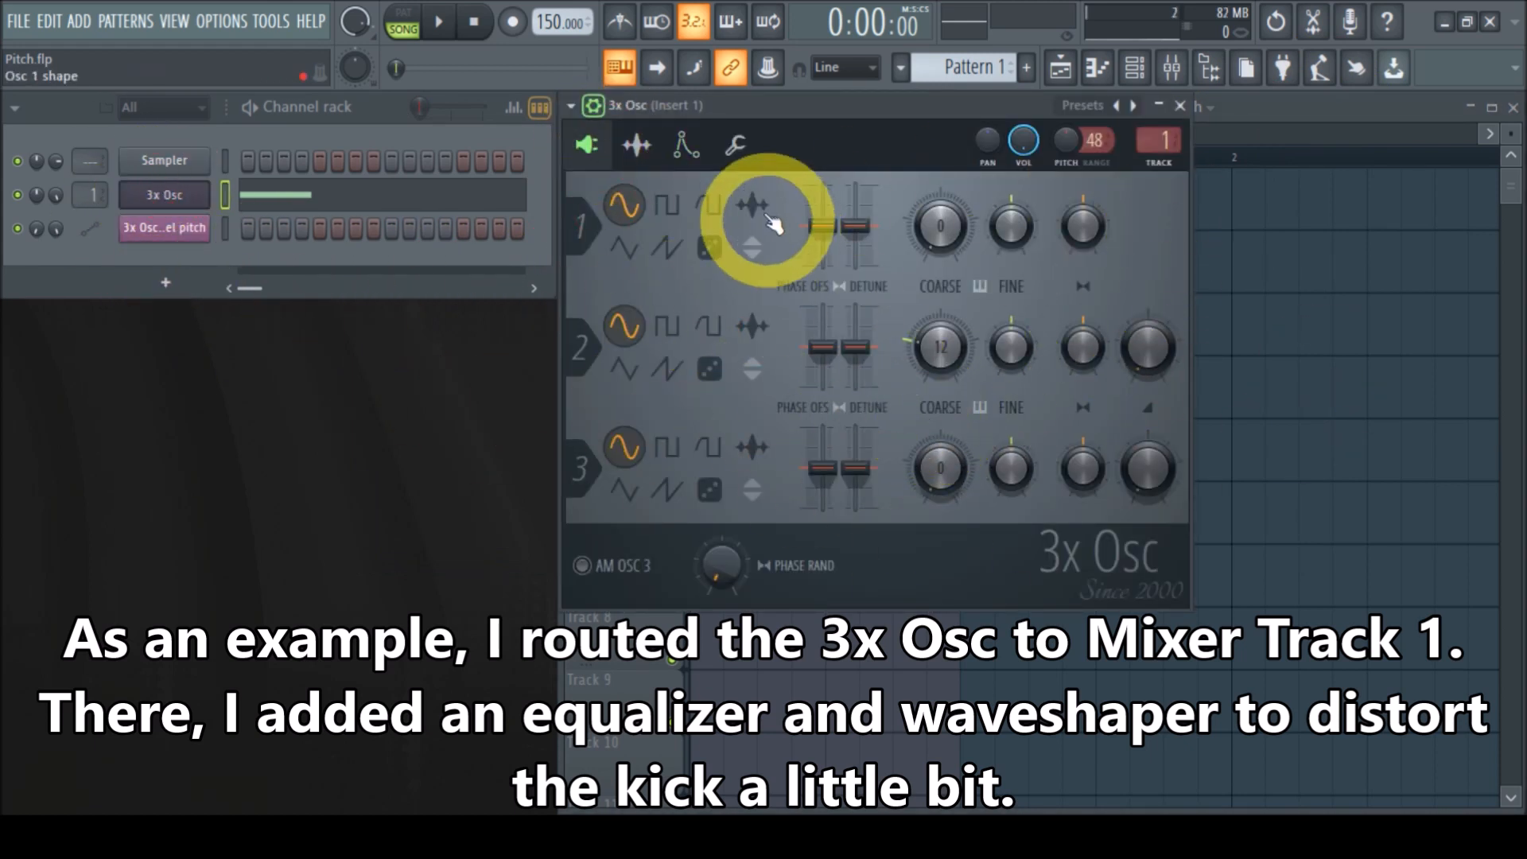
{"action": "left_click", "coordinate": [686, 145]}
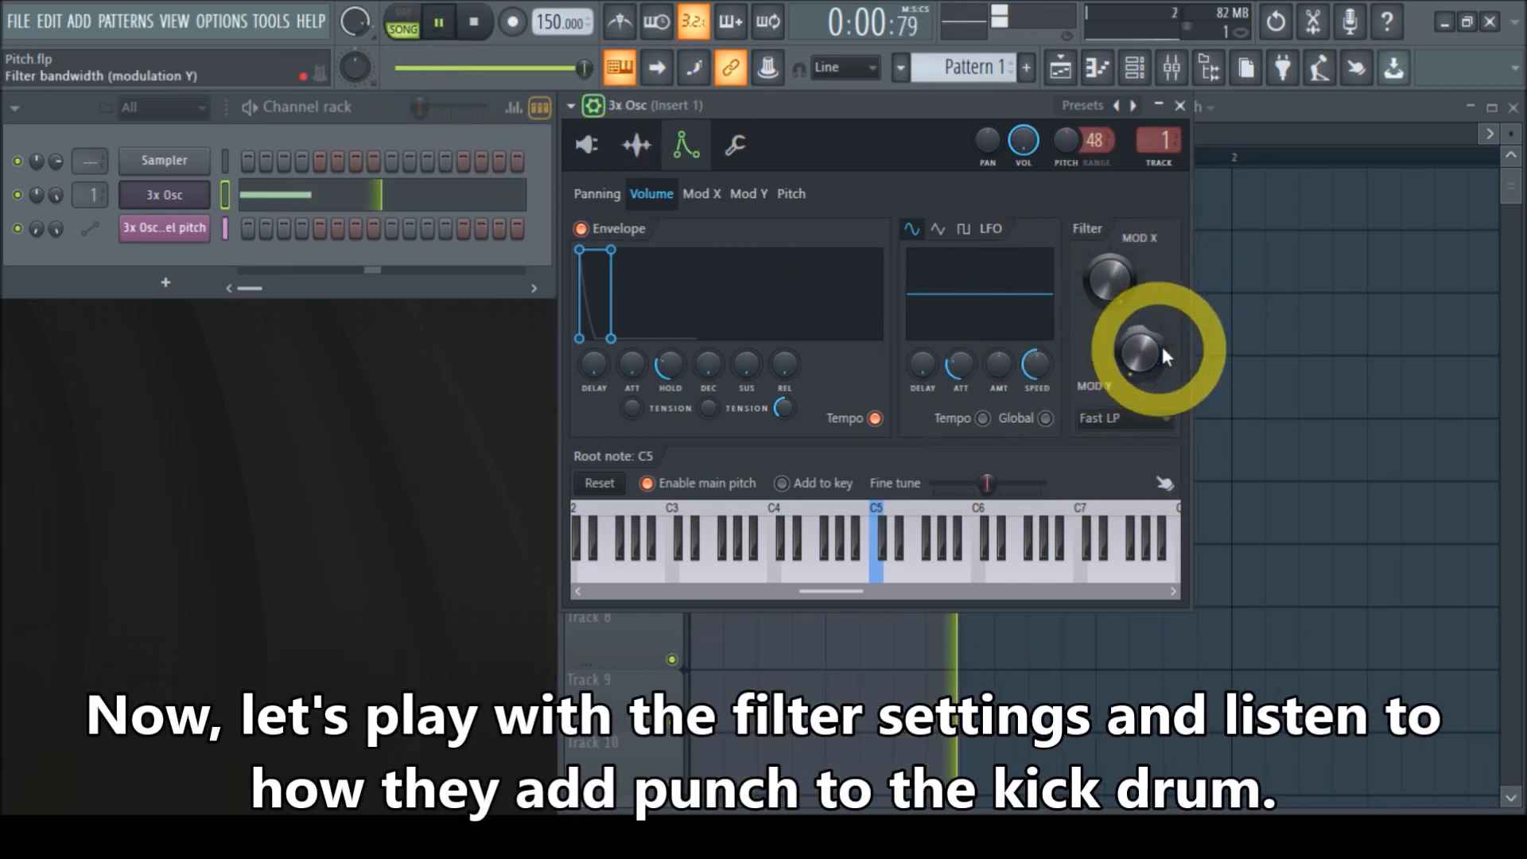
Step: Vary the Fast LP filter's frequency (Mod X) and bandwidth (Mod Y) on the 3x Osc channel while the kick plays
{"action": "left_click_drag", "start_coordinate": [1117, 293], "coordinate": [1123, 558]}
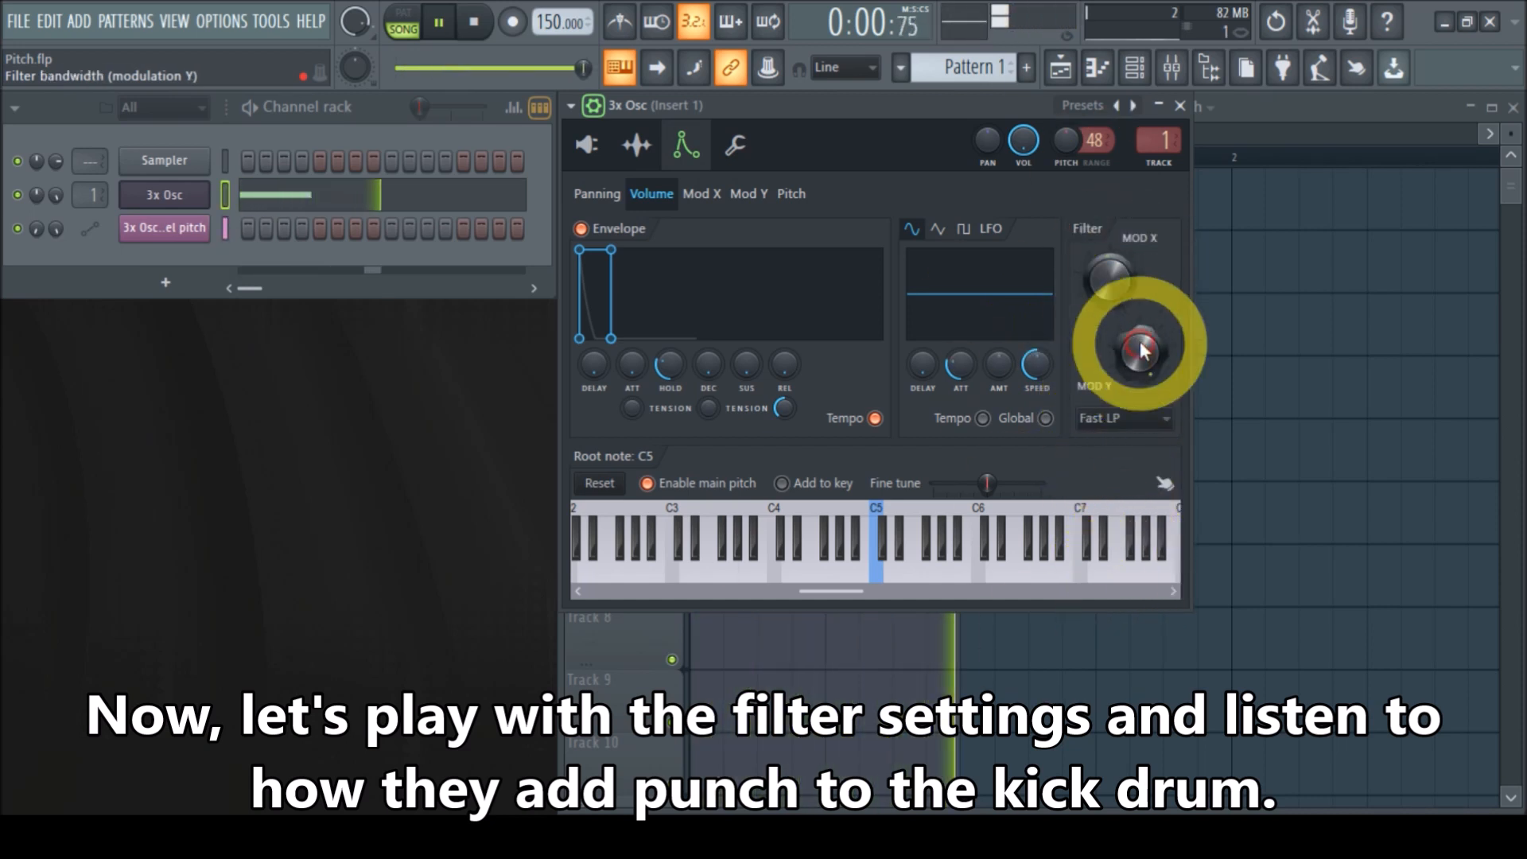
{"action": "mouse_move", "coordinate": [1106, 277]}
{"action": "left_mouse_down"}
{"action": "mouse_move", "coordinate": [1109, 311]}
{"action": "mouse_move", "coordinate": [1112, 296]}
{"action": "left_mouse_up"}
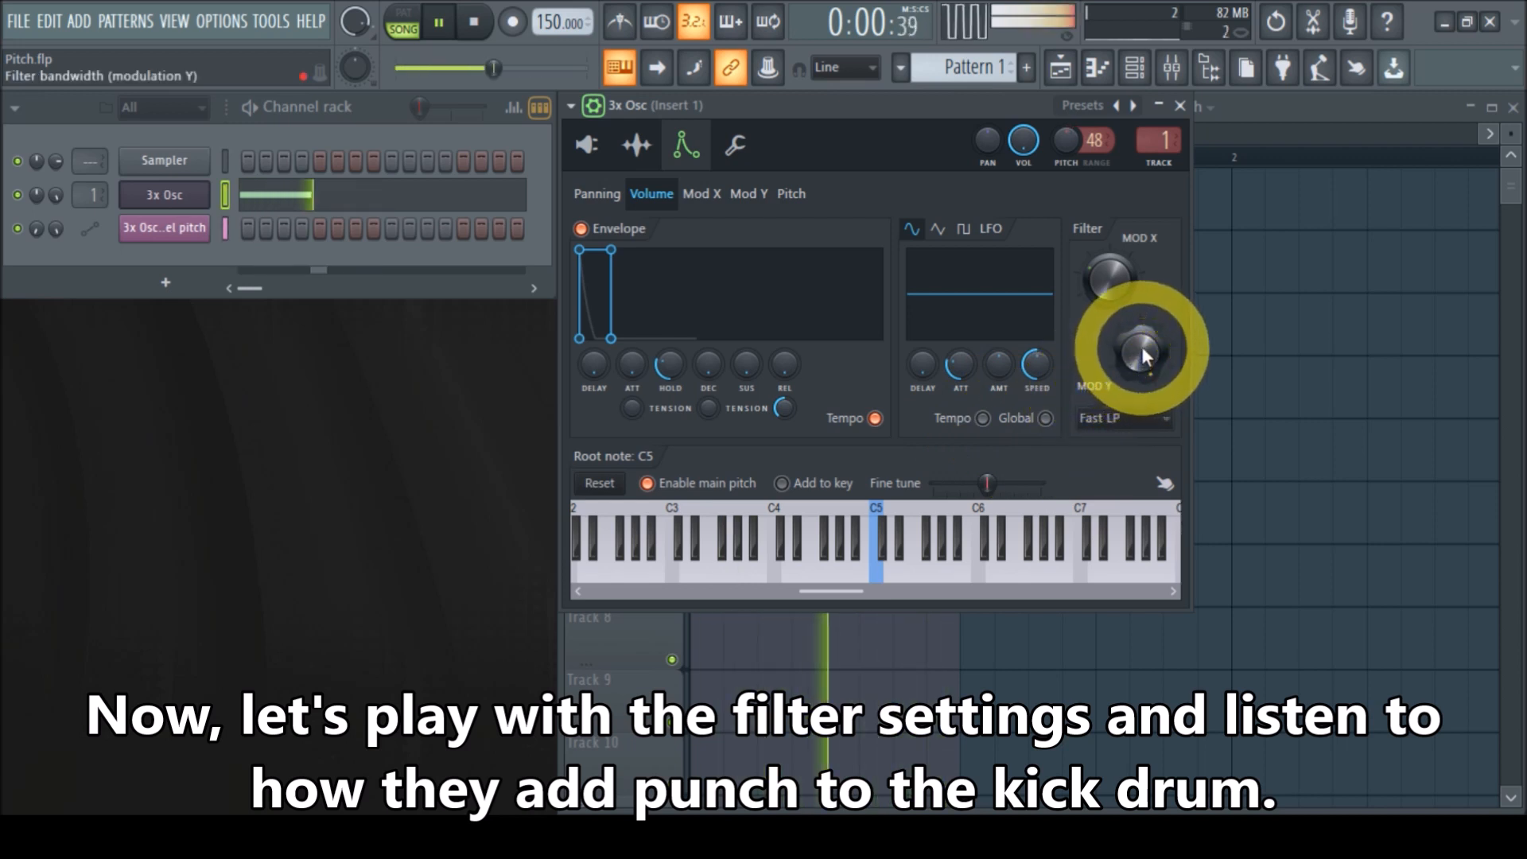
{"action": "left_click_drag", "start_coordinate": [1103, 285], "coordinate": [1104, 283]}
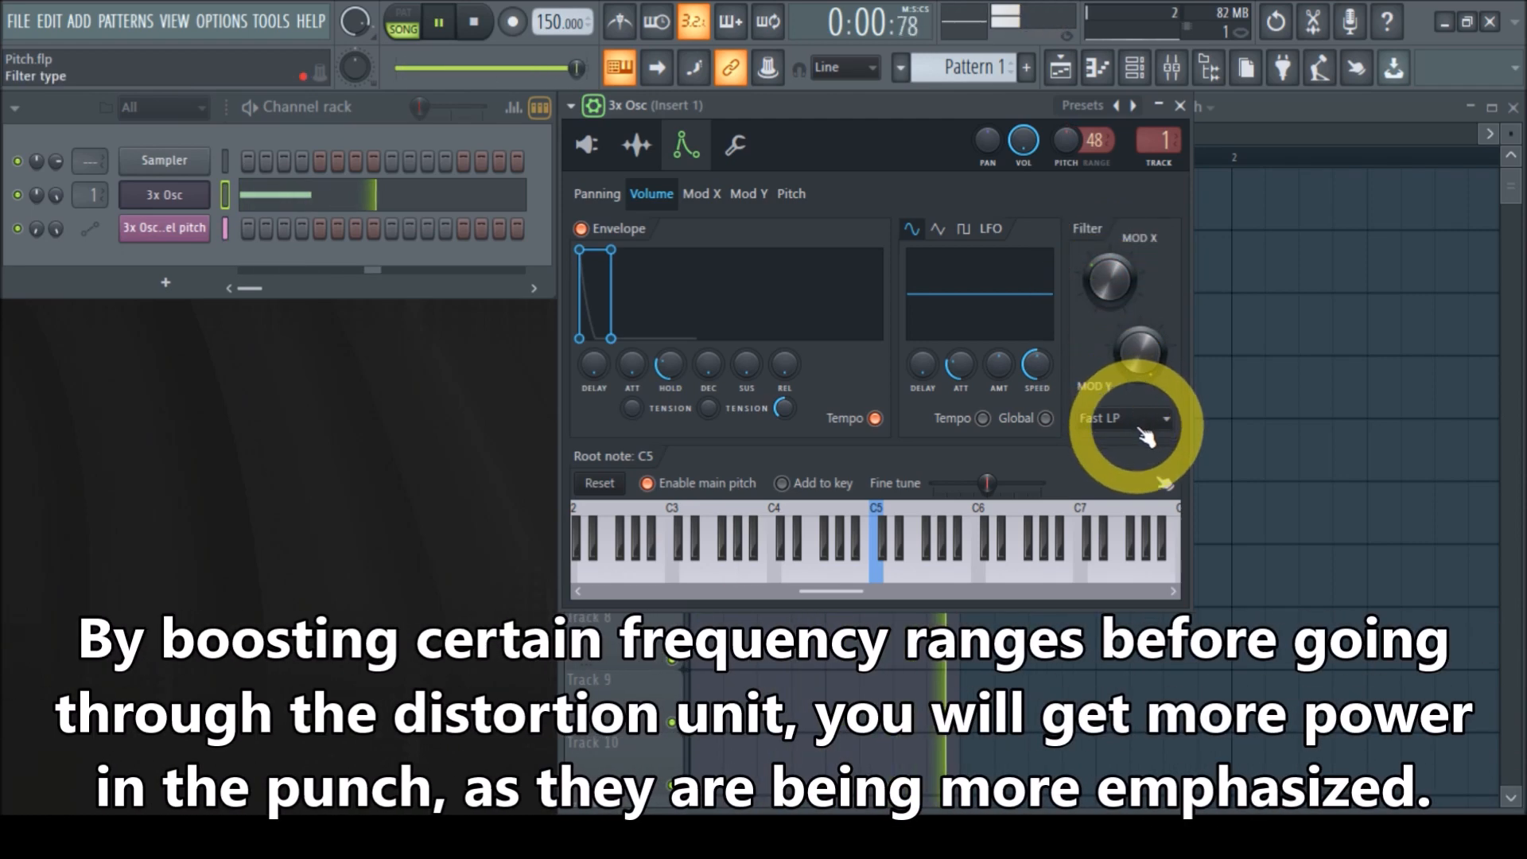
Step: Switch the 3x Osc filter type to SVF LP and adjust its filter frequency (Mod X) during playback
{"action": "left_click", "coordinate": [1142, 432]}
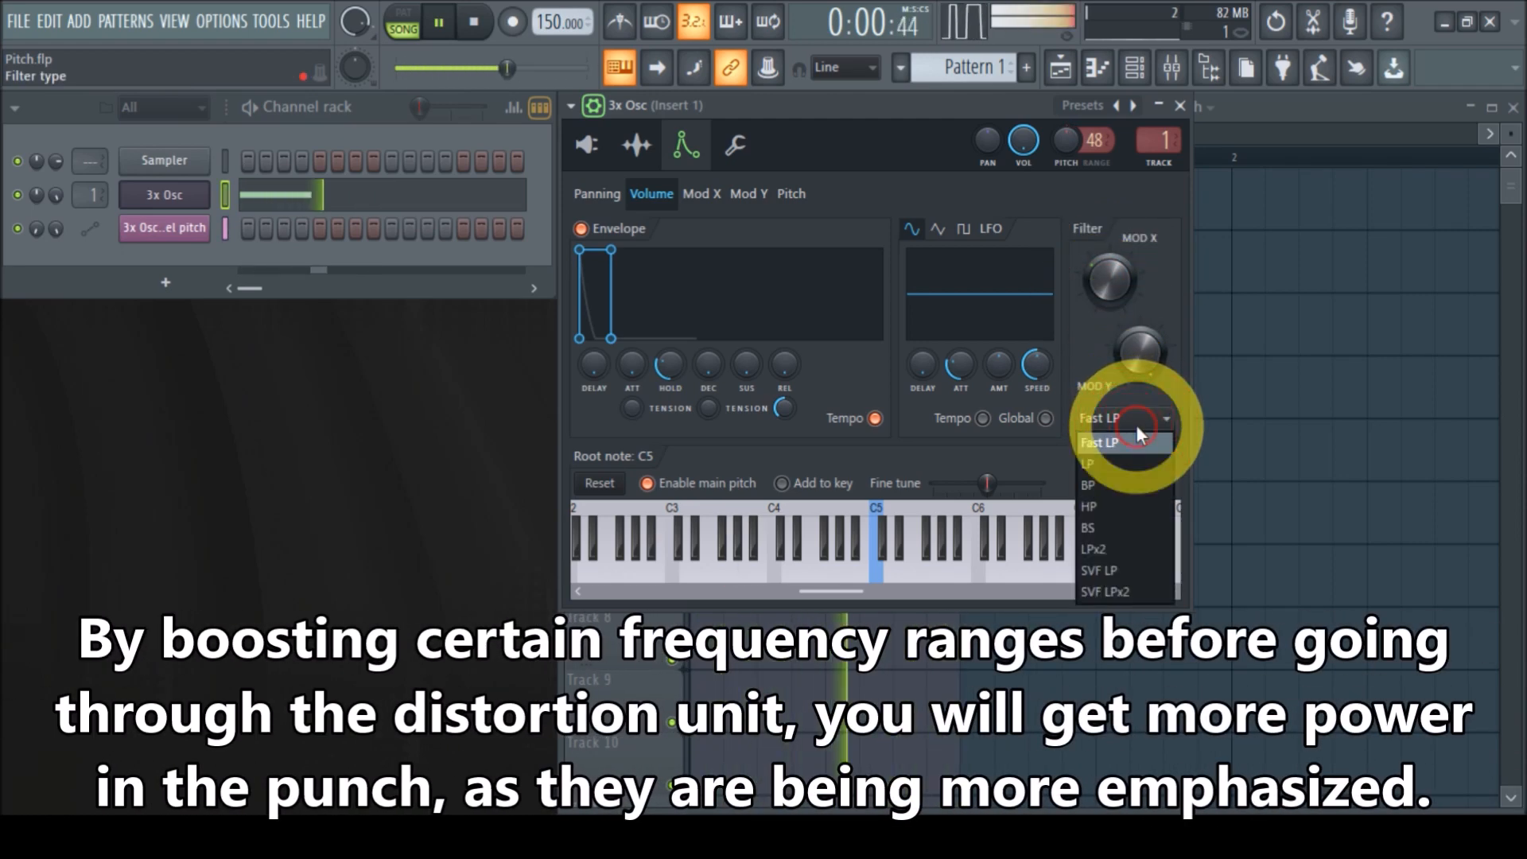
{"action": "left_click", "coordinate": [1129, 575]}
{"action": "left_click_drag", "start_coordinate": [1113, 288], "coordinate": [1109, 280]}
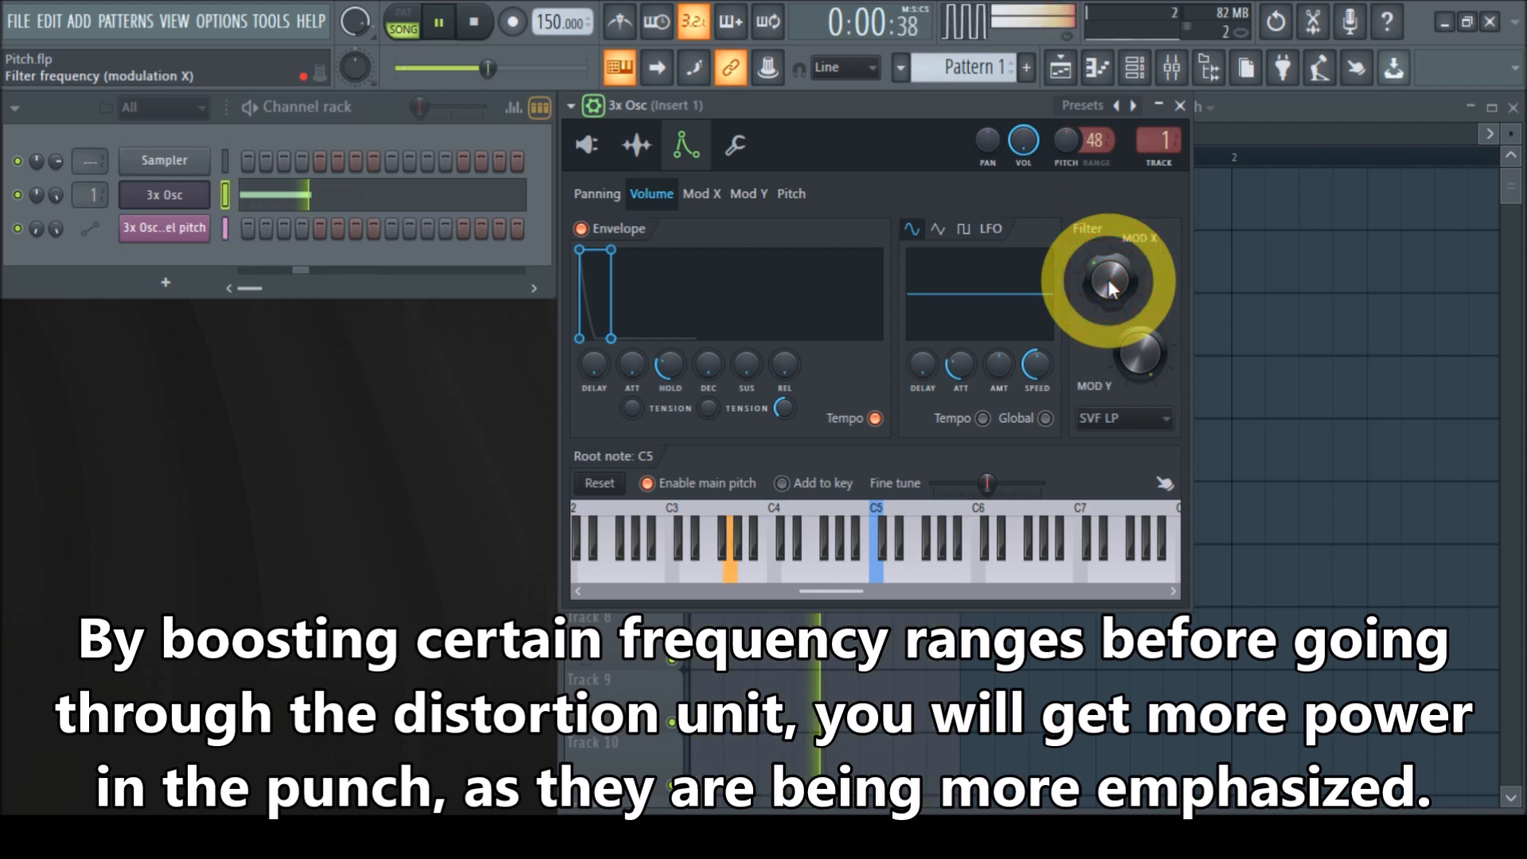
Step: Set the filter type to SVF LPx2 and sweep its frequency (Mod X) and bandwidth (Mod Y) to hear the distorted punch
{"action": "left_click", "coordinate": [1145, 419]}
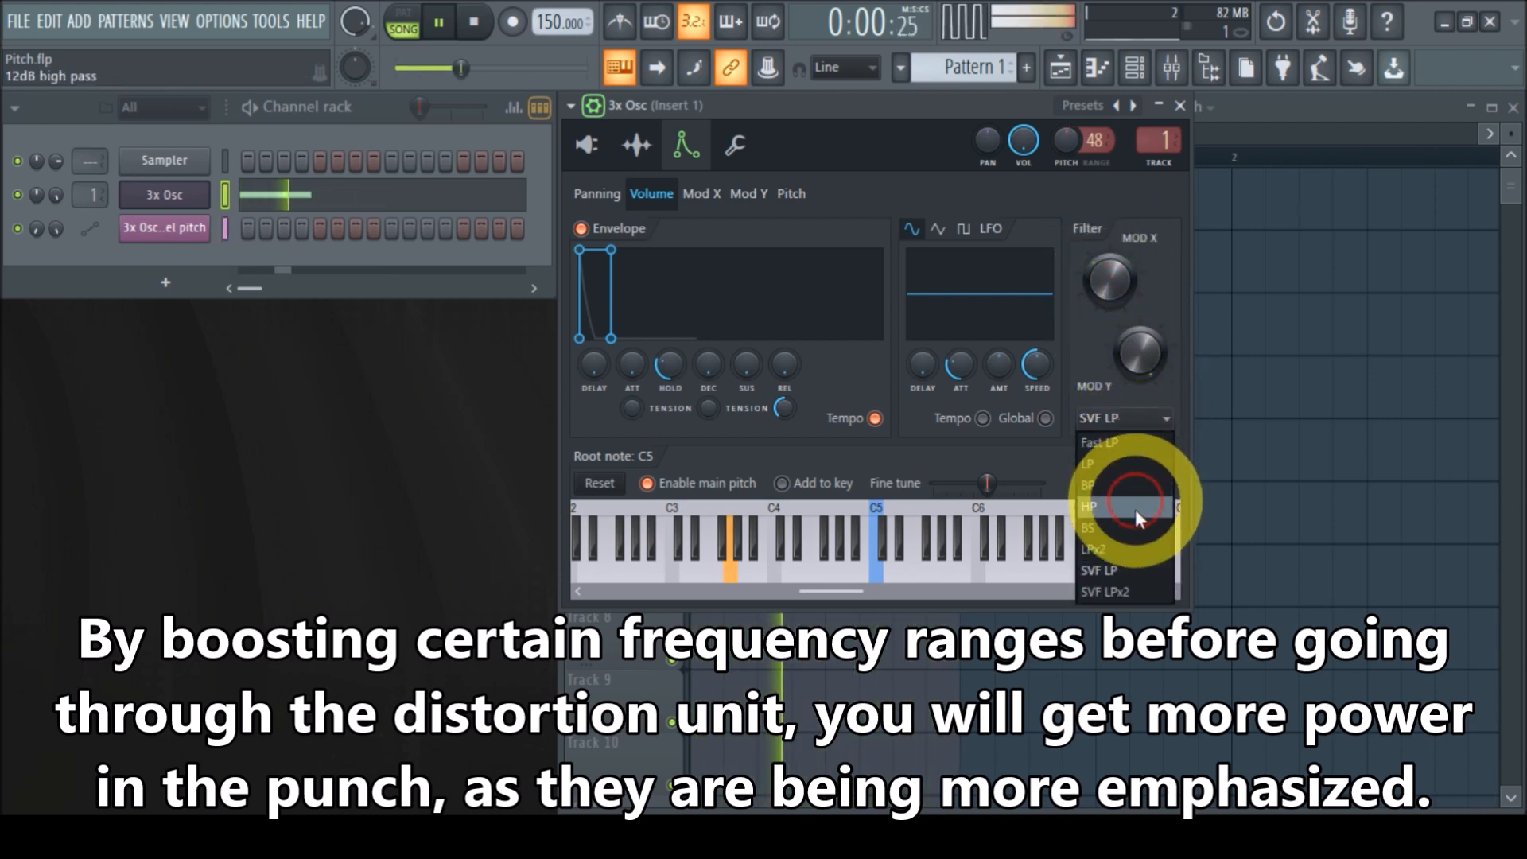
{"action": "left_click", "coordinate": [1132, 590]}
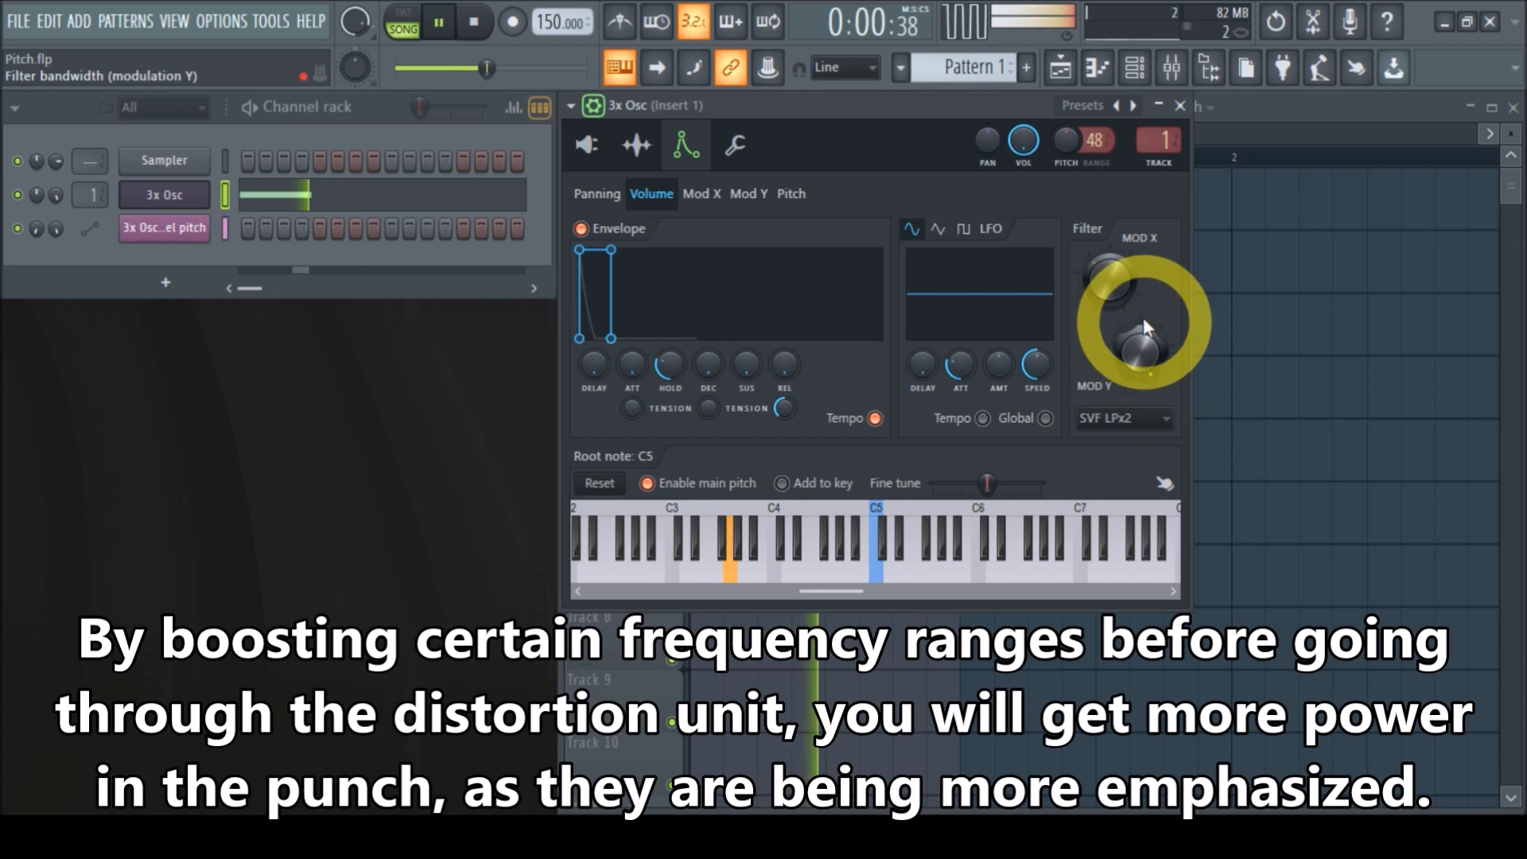
{"action": "left_click", "coordinate": [1110, 282]}
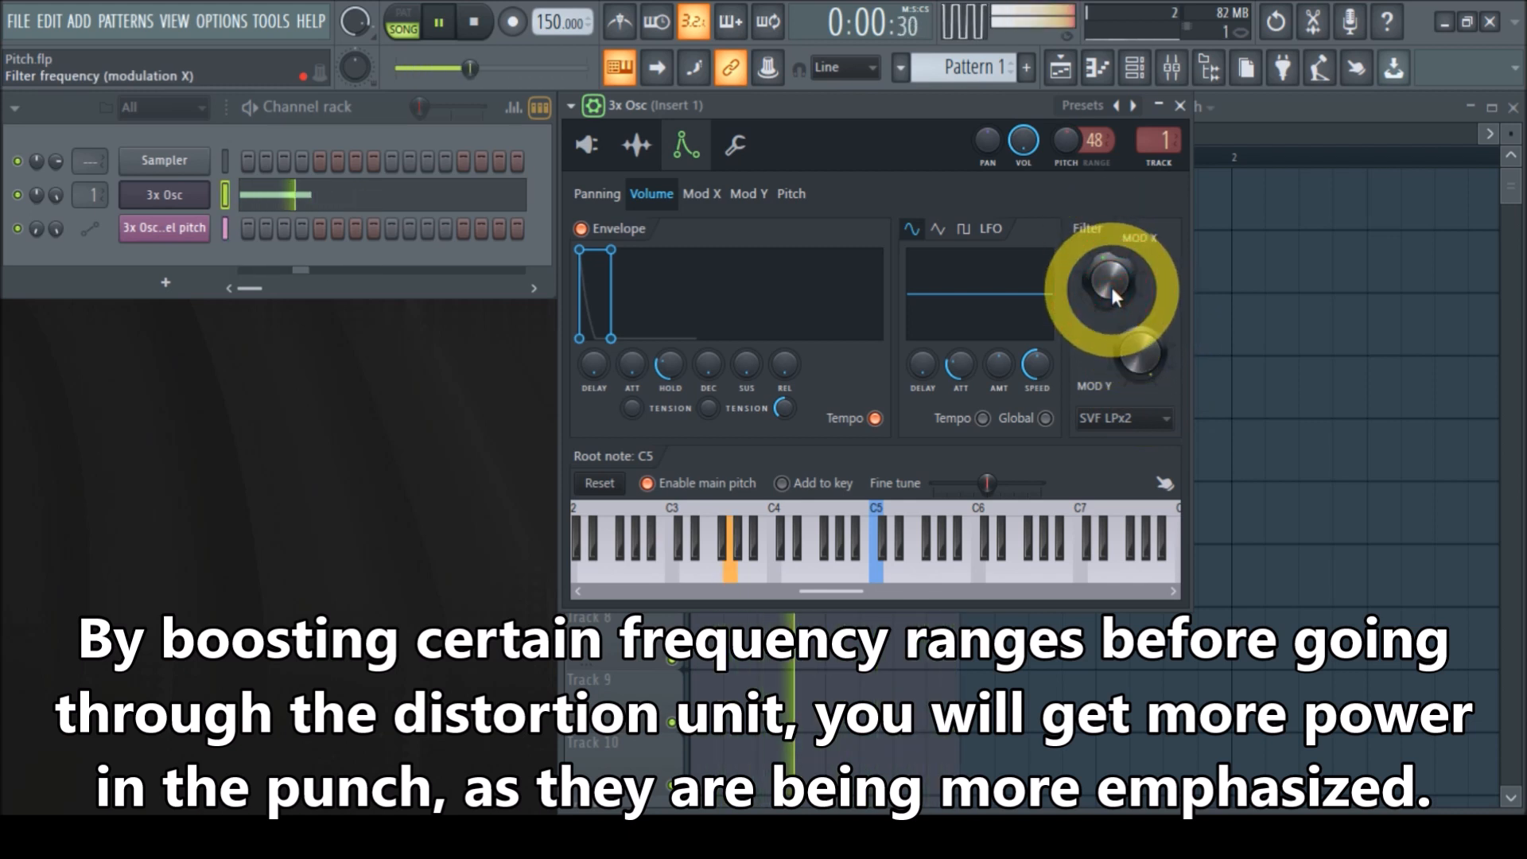
{"action": "left_click_drag", "start_coordinate": [1114, 292], "coordinate": [1113, 268]}
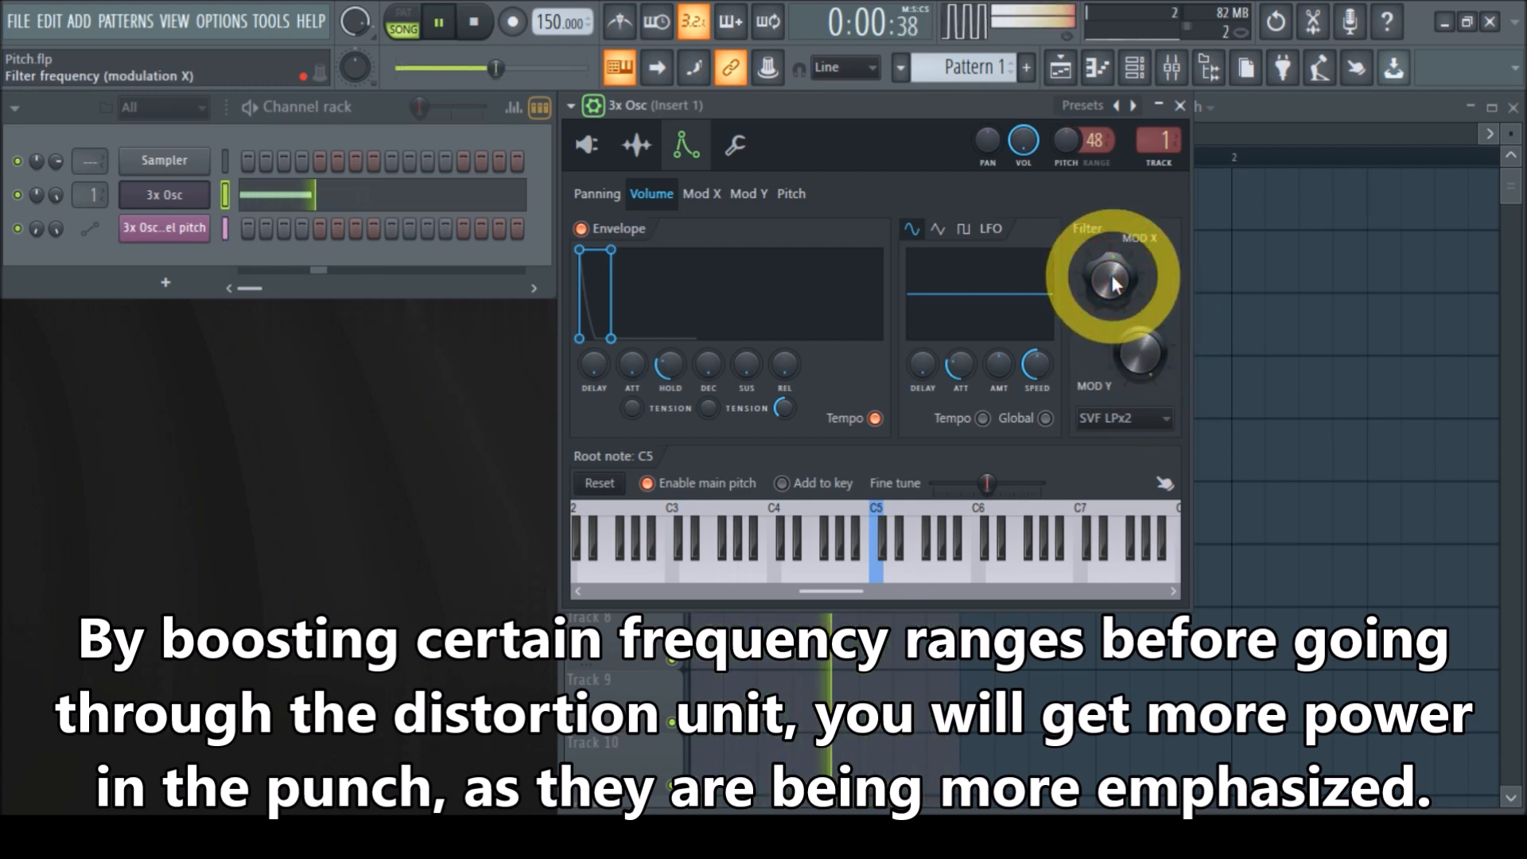
{"action": "left_click_drag", "start_coordinate": [1112, 277], "coordinate": [1110, 286]}
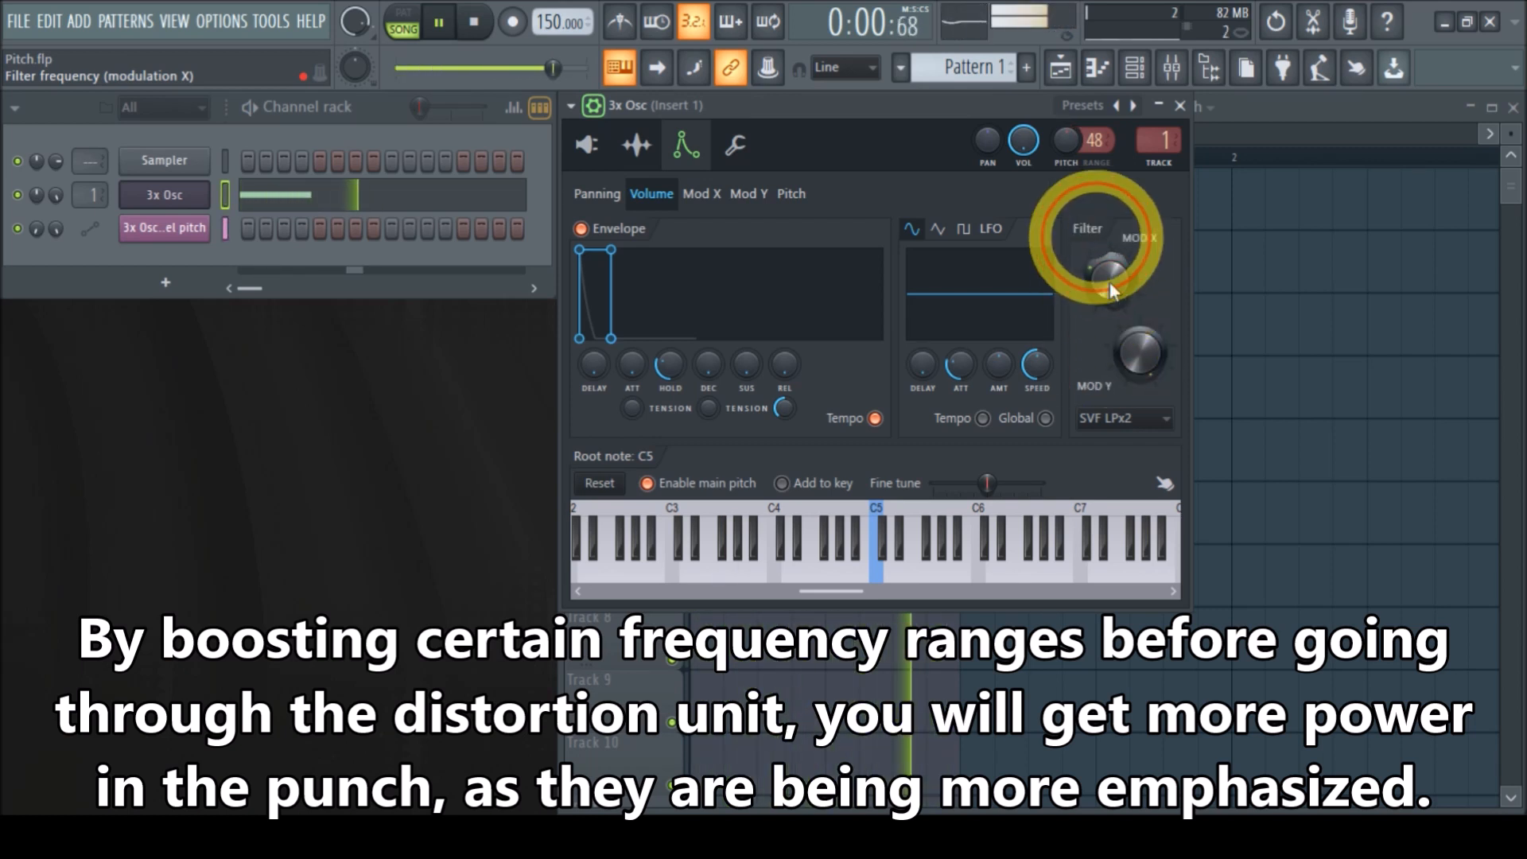
{"action": "left_click_drag", "start_coordinate": [1110, 283], "coordinate": [1111, 284]}
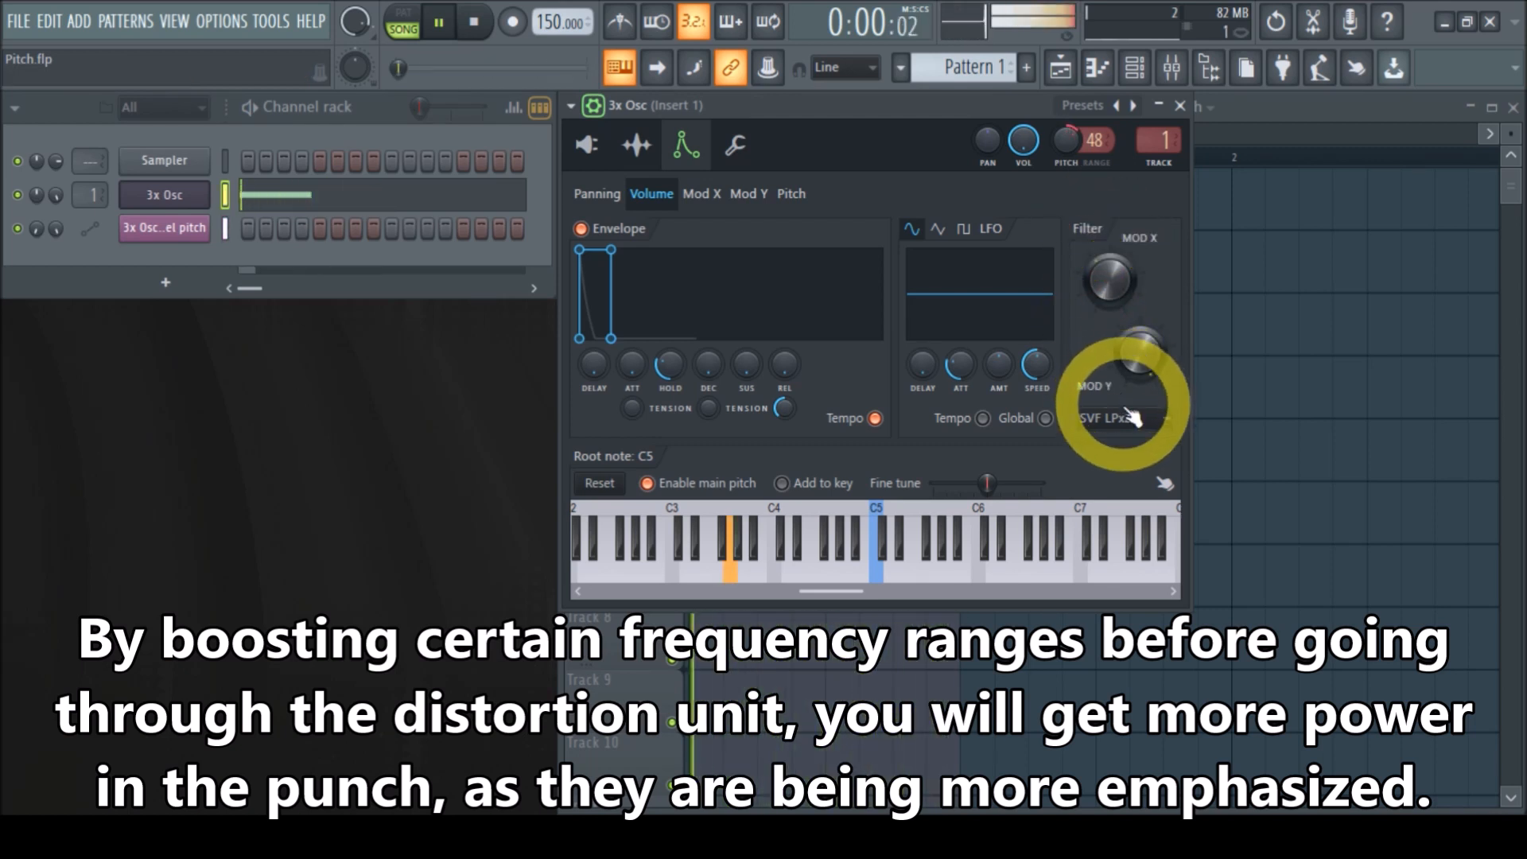
{"action": "left_click", "coordinate": [1129, 417]}
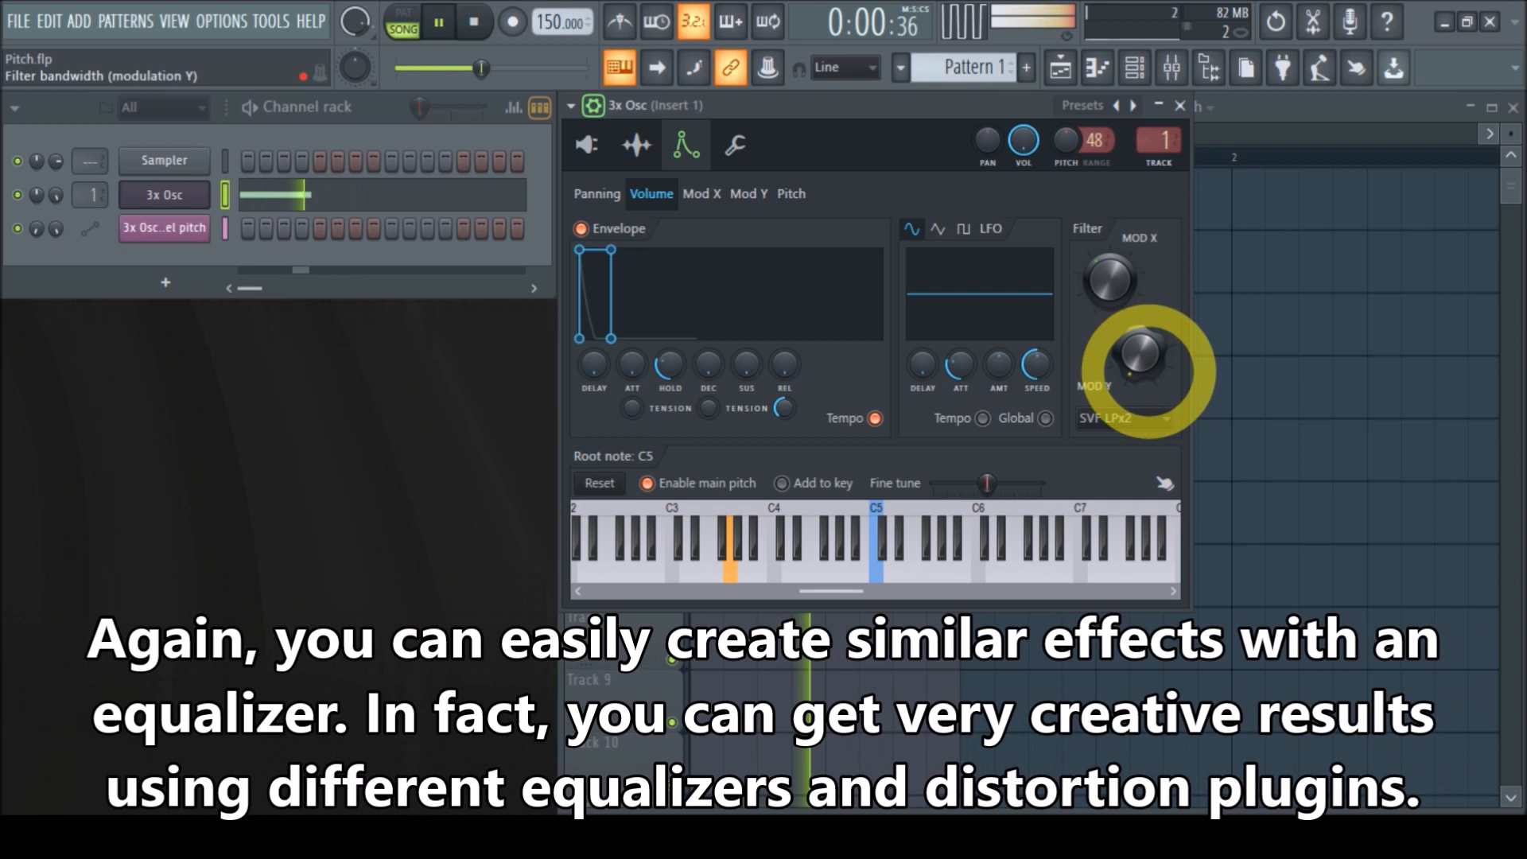
{"action": "left_click_drag", "start_coordinate": [1146, 350], "coordinate": [1149, 345]}
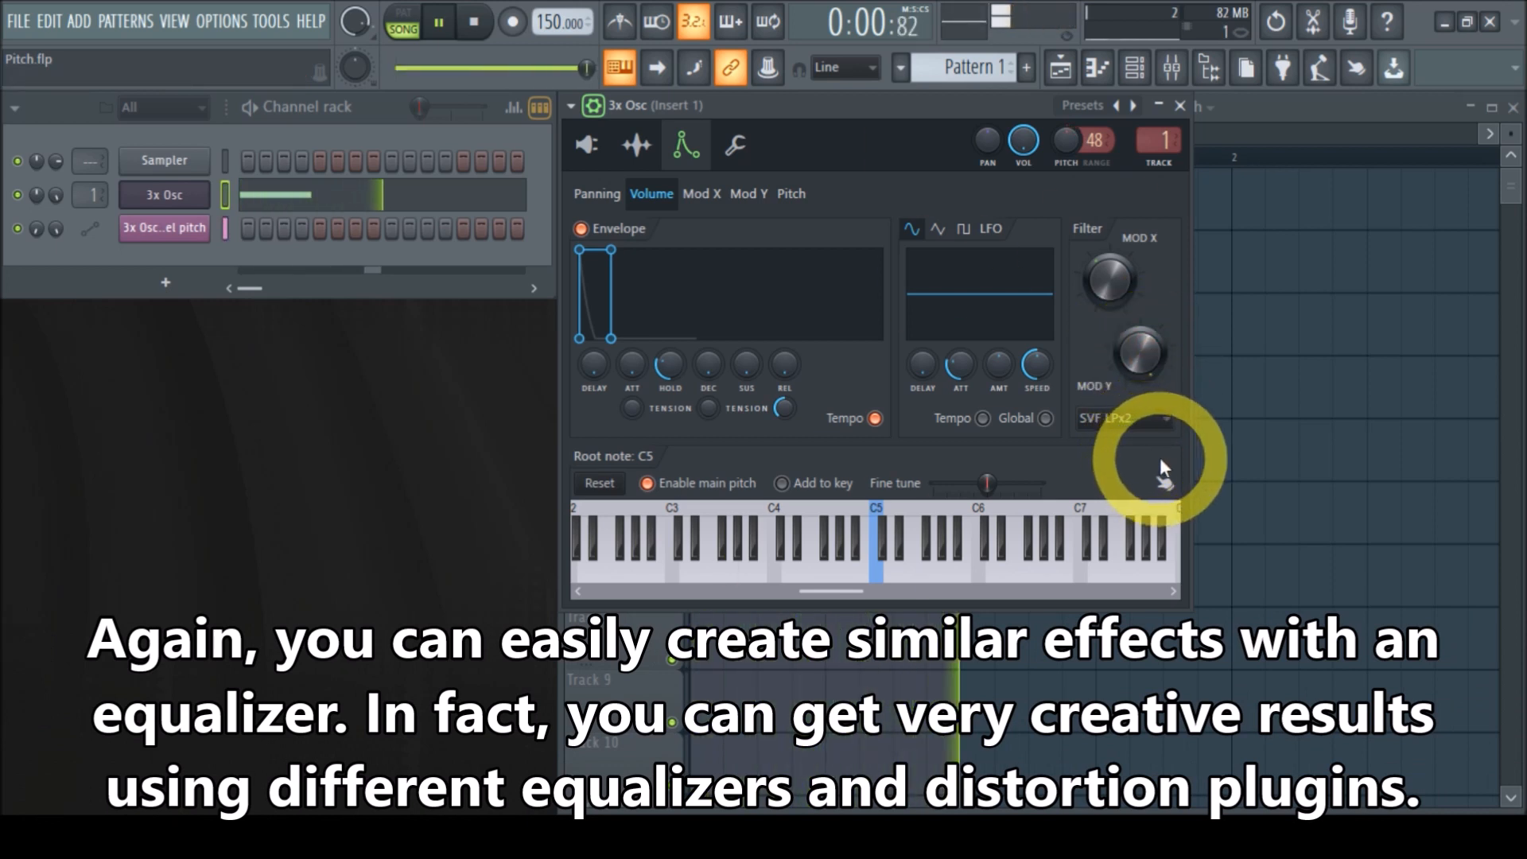
Step: Set the filter type back to Fast LP and fine-tune its frequency (Mod X) and bandwidth (Mod Y)
{"action": "left_click", "coordinate": [1161, 432]}
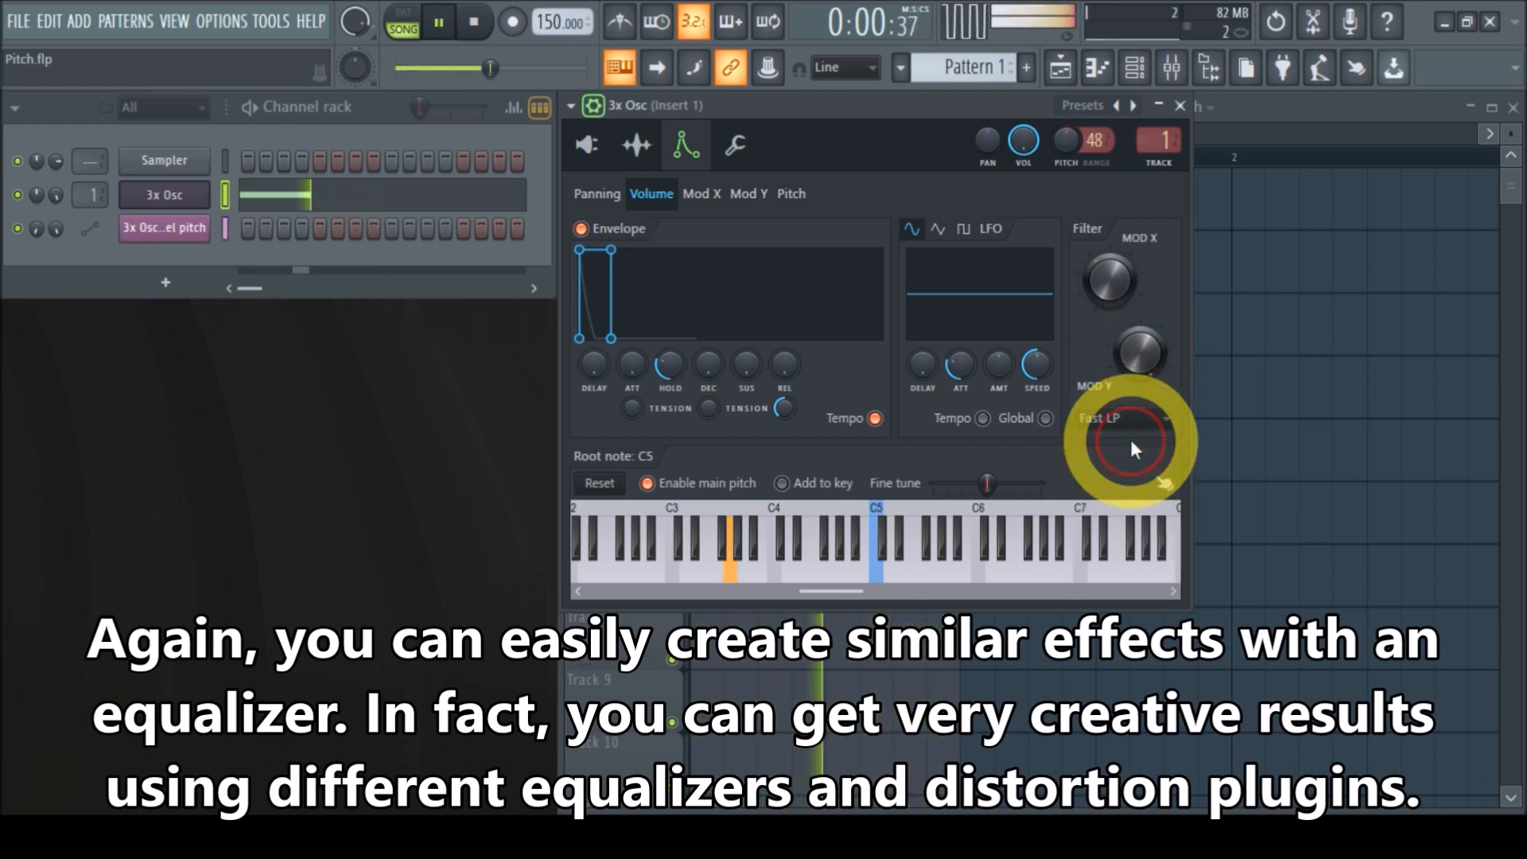
{"action": "left_click_drag", "start_coordinate": [1125, 277], "coordinate": [1107, 281]}
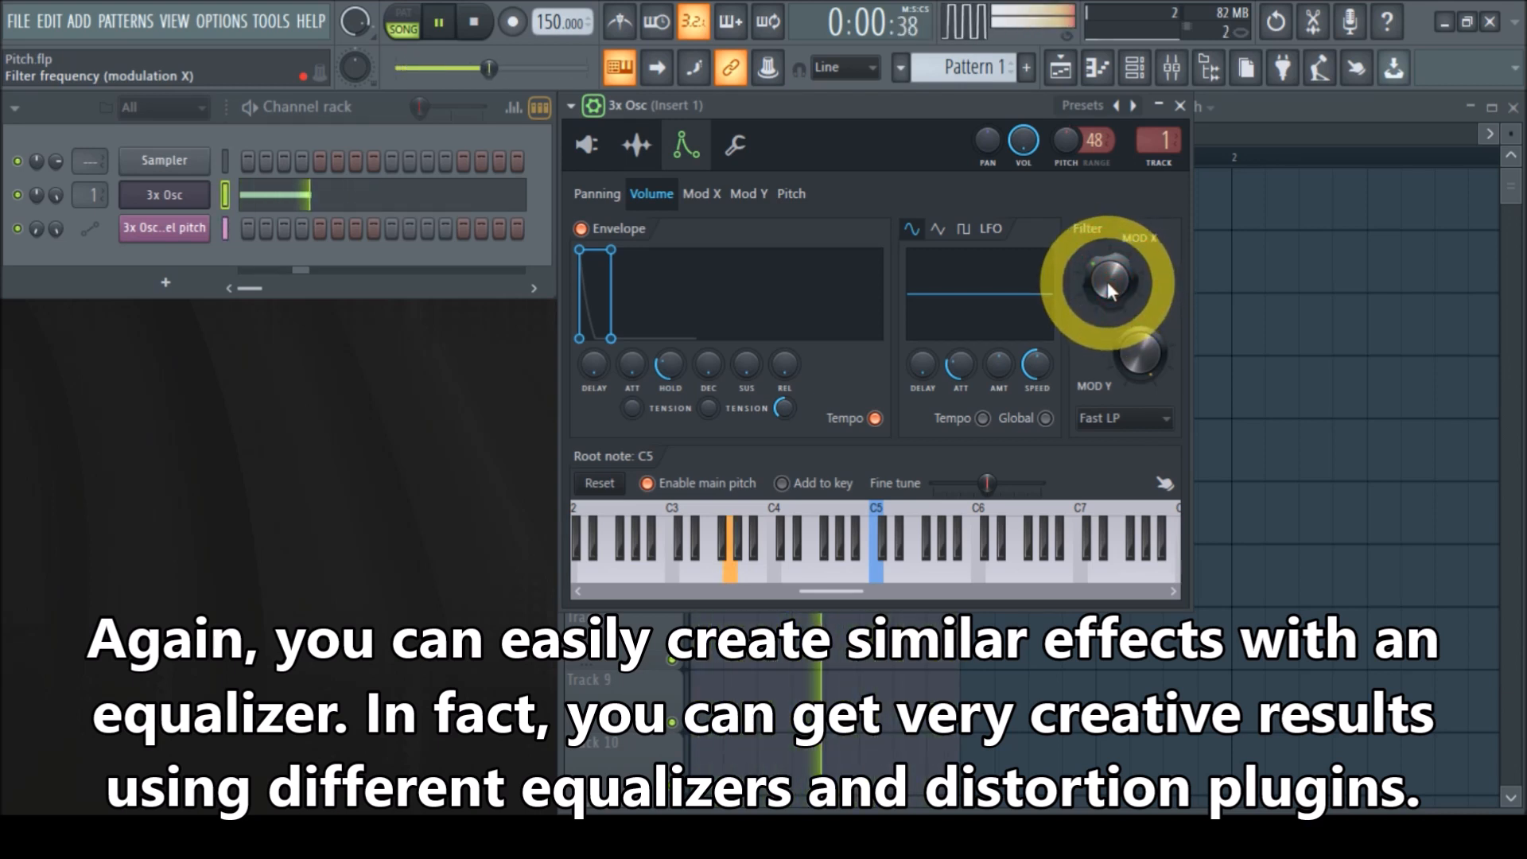
{"action": "left_click", "coordinate": [1107, 281]}
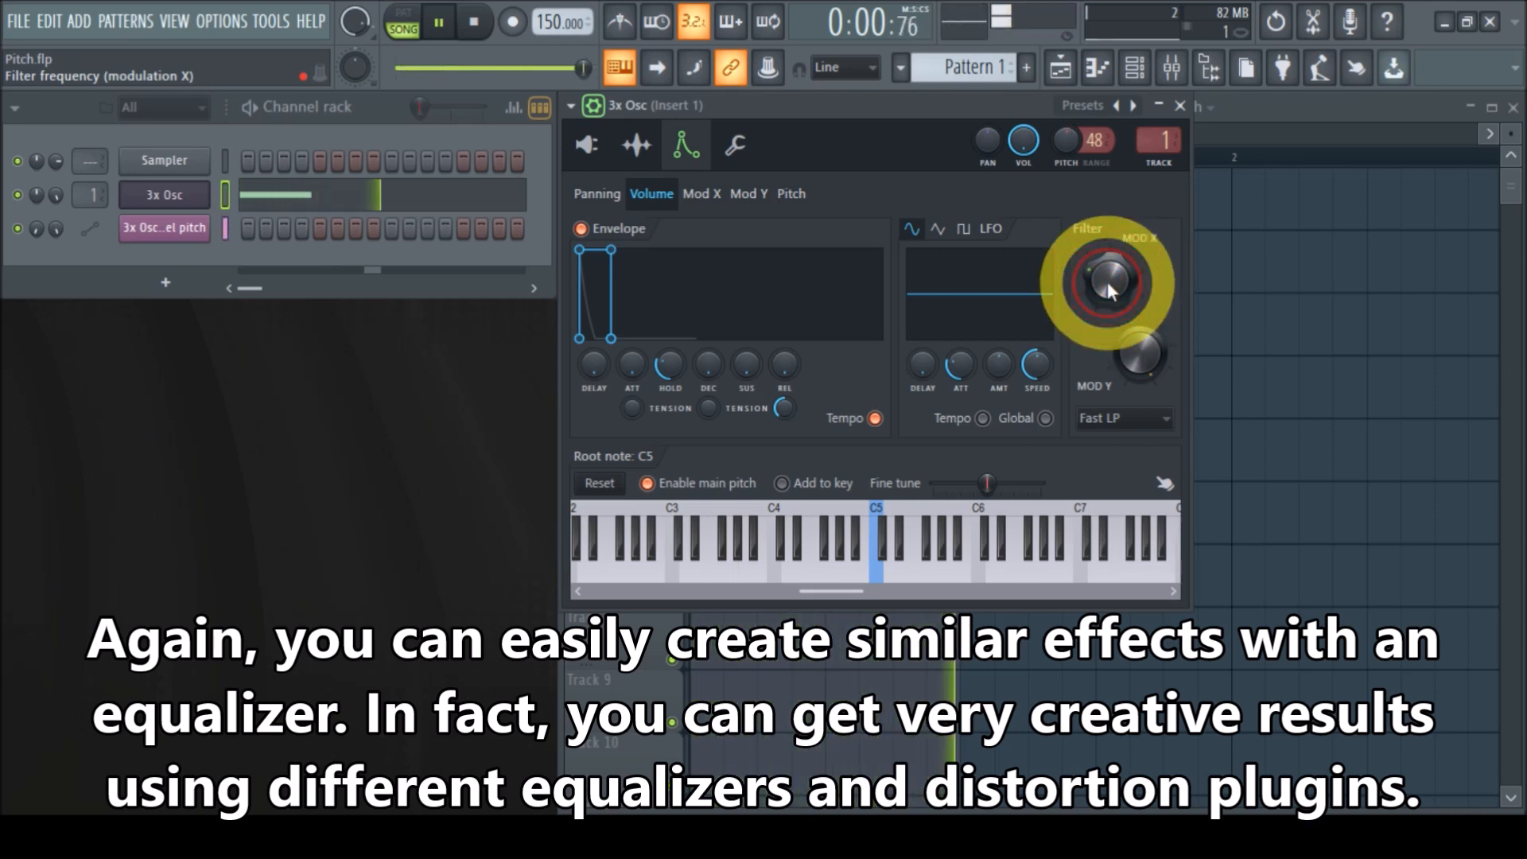
{"action": "left_click_drag", "start_coordinate": [1107, 281], "coordinate": [1104, 280]}
{"action": "mouse_move", "coordinate": [1142, 355]}
{"action": "left_mouse_down"}
{"action": "mouse_move", "coordinate": [1166, 375]}
{"action": "mouse_move", "coordinate": [1143, 362]}
{"action": "left_mouse_up"}
Step: Open the filter type choices again and readjust the Mod X filter frequency on the playing kick
{"action": "left_click", "coordinate": [1137, 419]}
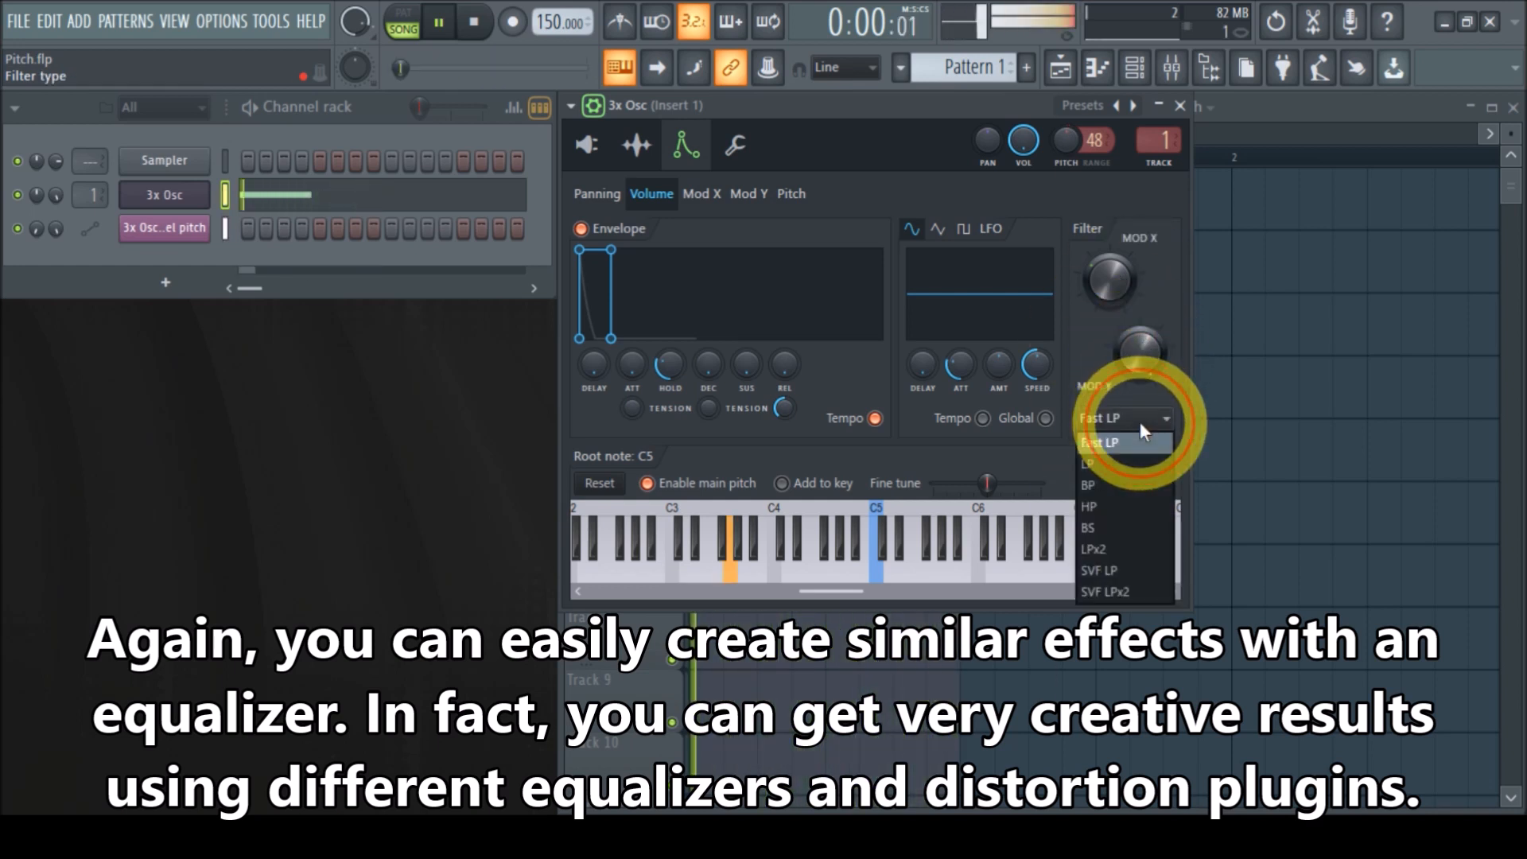
{"action": "left_click", "coordinate": [1111, 284]}
{"action": "mouse_move", "coordinate": [1116, 307]}
{"action": "left_mouse_down"}
{"action": "mouse_move", "coordinate": [1102, 517]}
{"action": "mouse_move", "coordinate": [1124, 330]}
{"action": "mouse_move", "coordinate": [1134, 373]}
{"action": "mouse_move", "coordinate": [1117, 318]}
{"action": "left_mouse_up"}
Step: Stop playback and close the 3x Osc window
{"action": "left_click", "coordinate": [475, 23]}
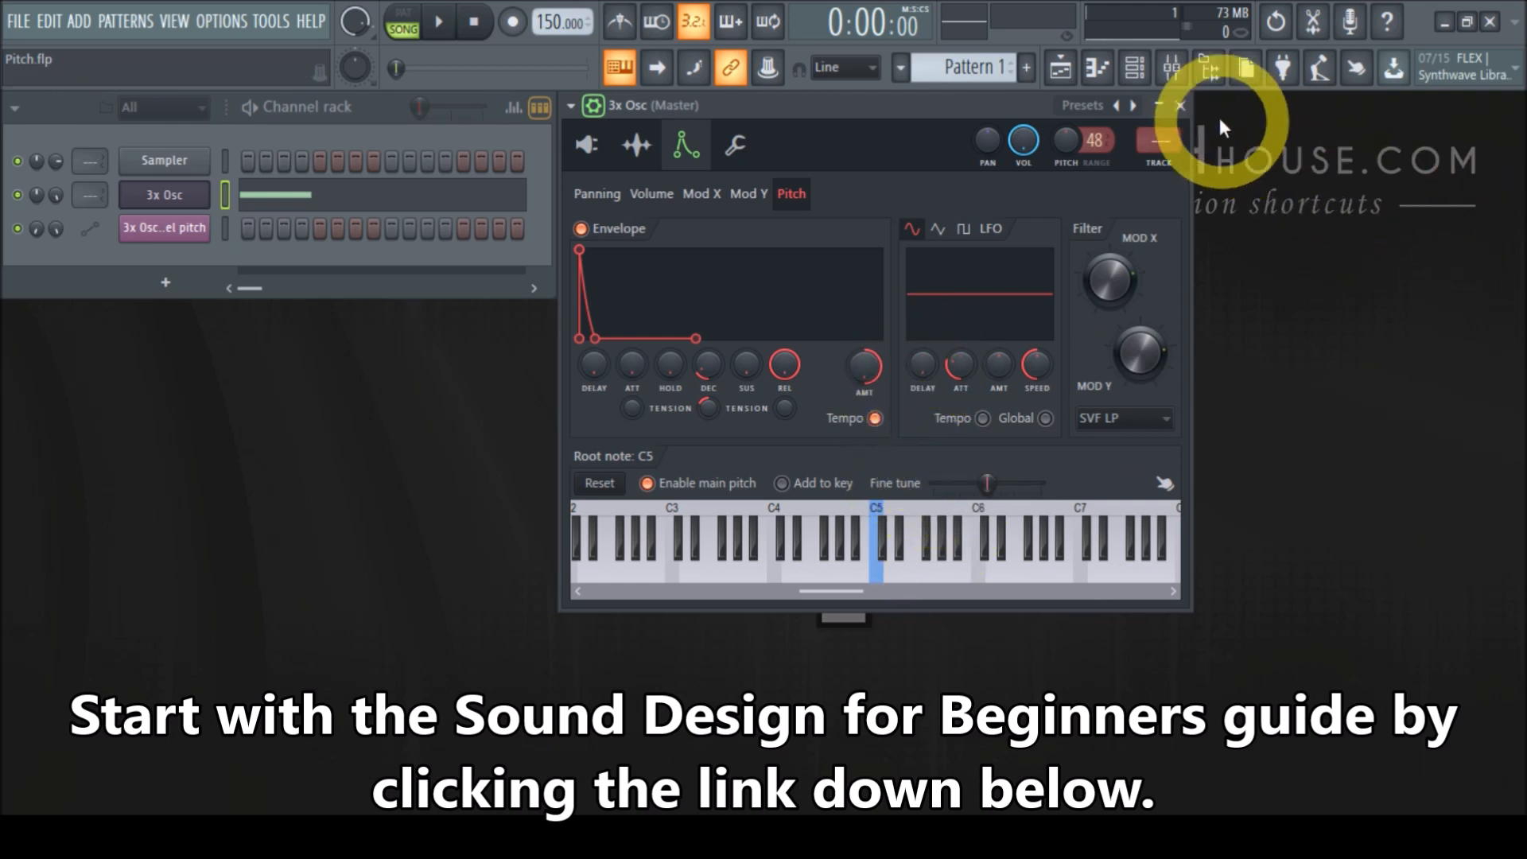
{"action": "left_click", "coordinate": [1182, 107]}
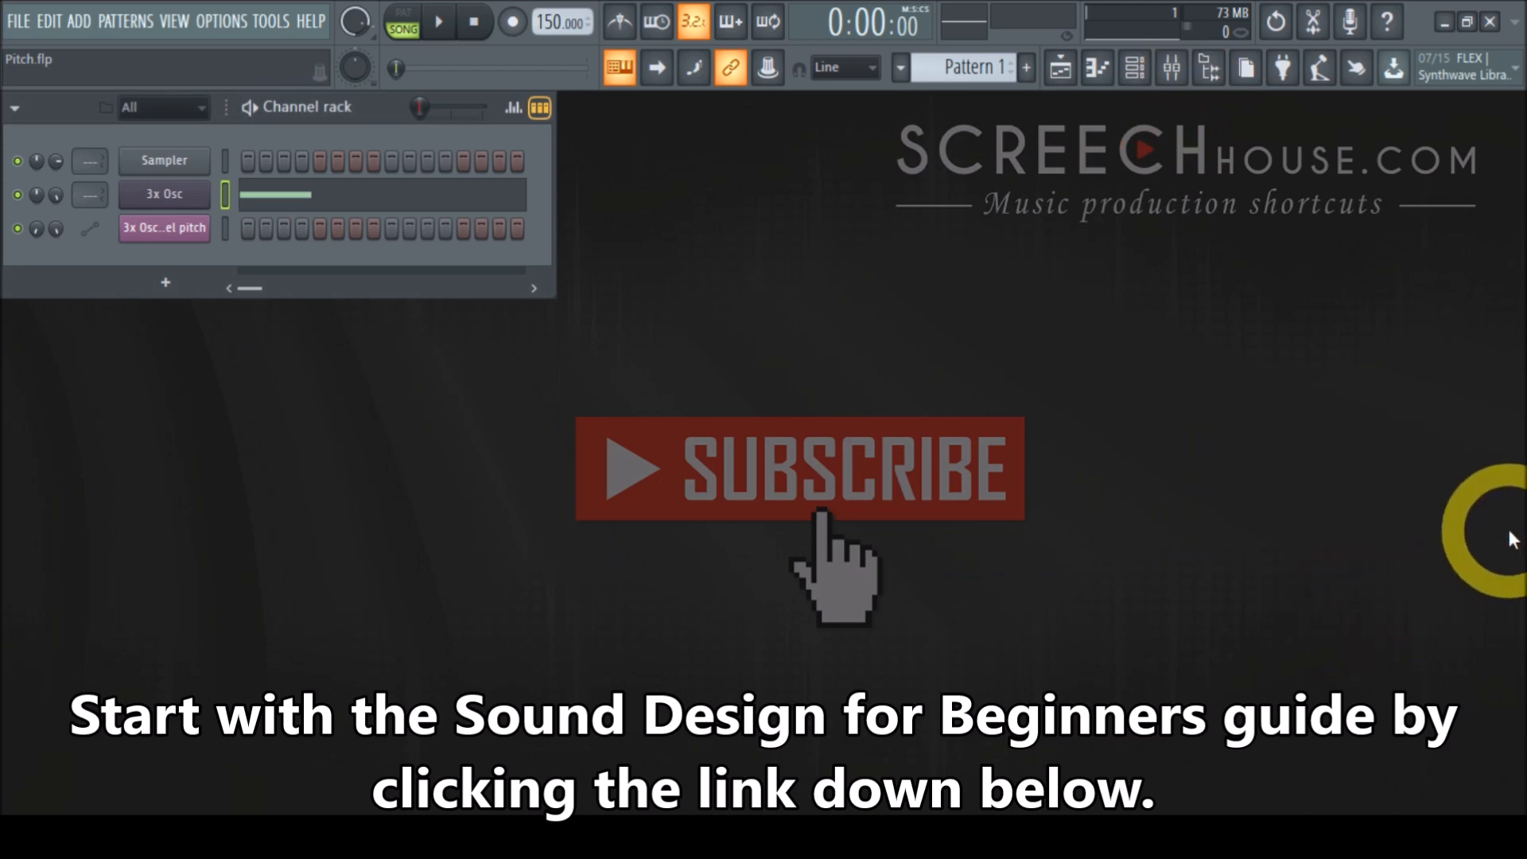